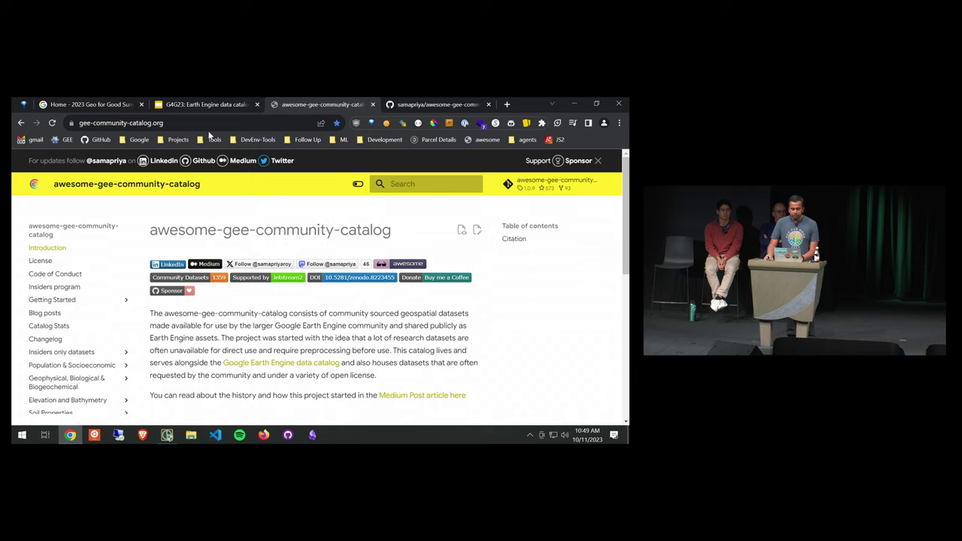
Expand the Population & Socioeconomic category of the catalog and open the High Resolution Settlement Layers dataset page
{"action": "left_click", "coordinate": [214, 122]}
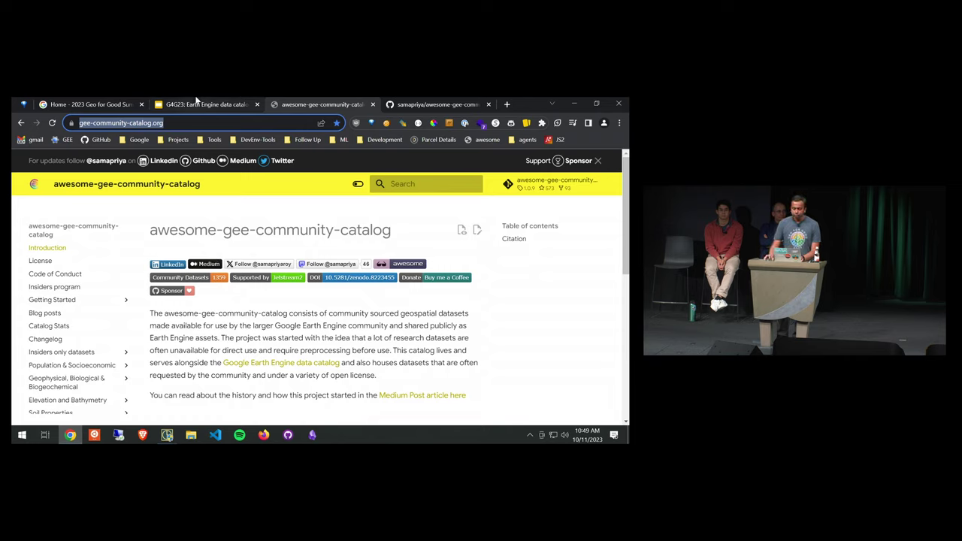
{"action": "scroll", "coordinate": [72, 259], "scroll_direction": "down", "scroll_amount": 5}
{"action": "scroll", "coordinate": [72, 271], "scroll_direction": "up", "scroll_amount": 5}
{"action": "scroll", "coordinate": [77, 275], "scroll_direction": "down", "scroll_amount": 2}
{"action": "scroll", "coordinate": [77, 275], "scroll_direction": "down", "scroll_amount": 1}
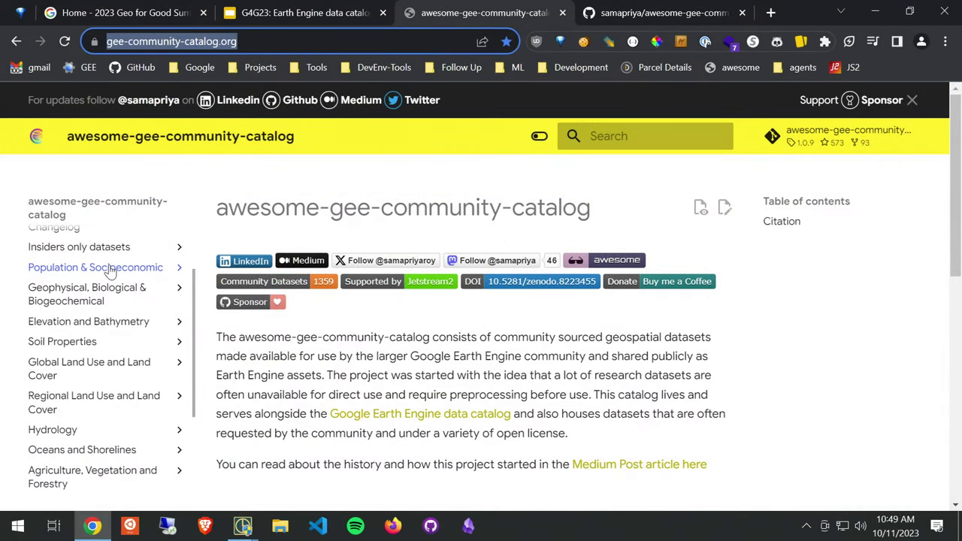
{"action": "left_click", "coordinate": [110, 269]}
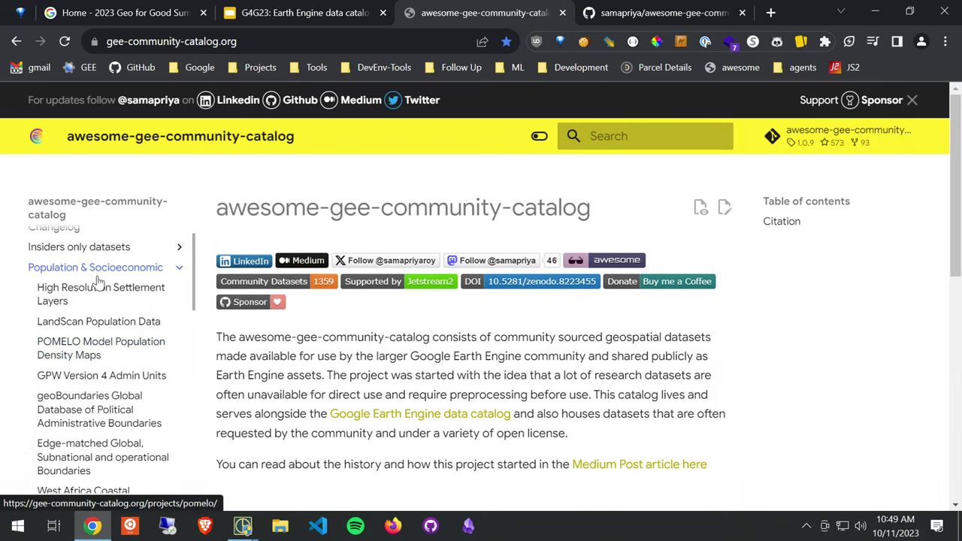
{"action": "left_click", "coordinate": [97, 287]}
Examine the High Resolution Settlement Layers page: description, citation, methodology links, license, preview map, Earth Engine snippet and changelog
{"action": "scroll", "coordinate": [291, 301], "scroll_direction": "down", "scroll_amount": 1}
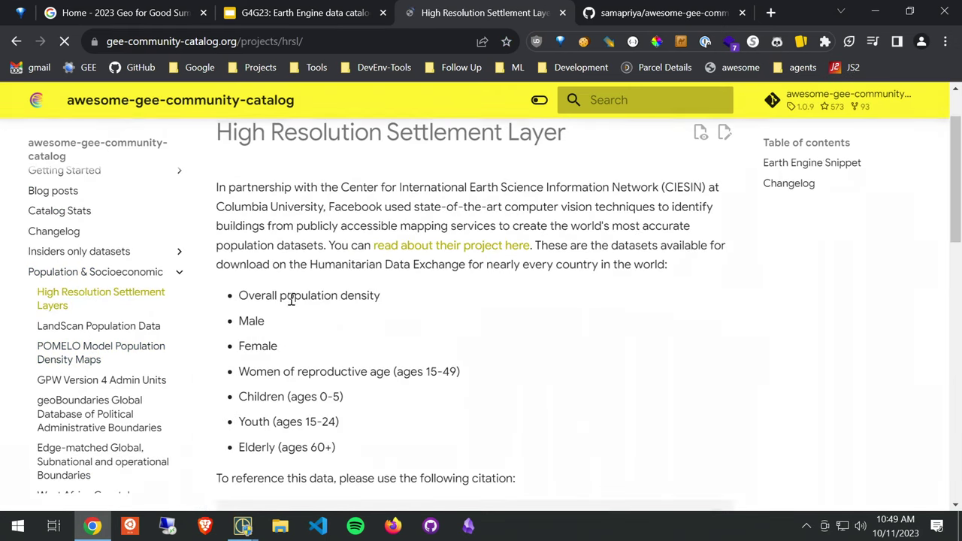
{"action": "scroll", "coordinate": [292, 299], "scroll_direction": "down", "scroll_amount": 2}
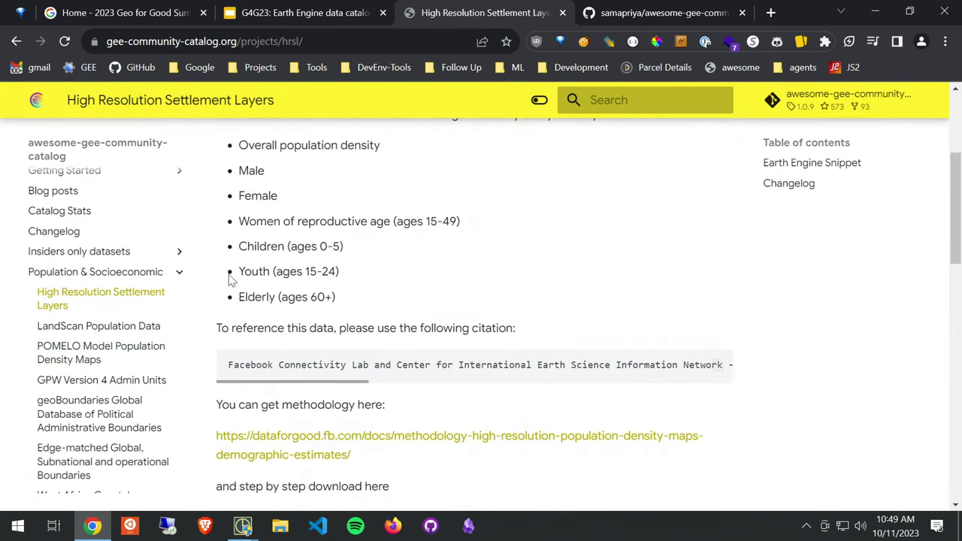
{"action": "scroll", "coordinate": [241, 277], "scroll_direction": "down", "scroll_amount": 3}
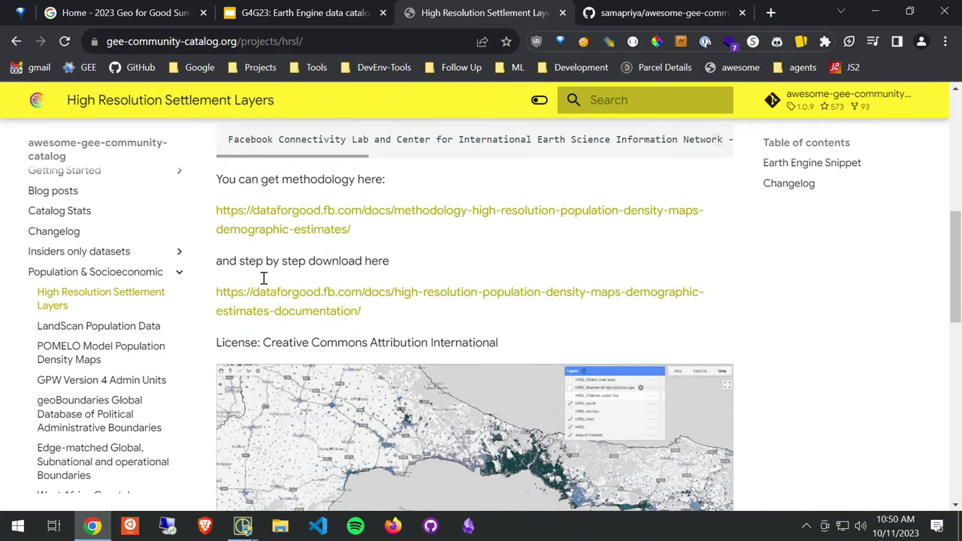
{"action": "scroll", "coordinate": [193, 293], "scroll_direction": "down", "scroll_amount": 1}
{"action": "scroll", "coordinate": [286, 300], "scroll_direction": "down", "scroll_amount": 3}
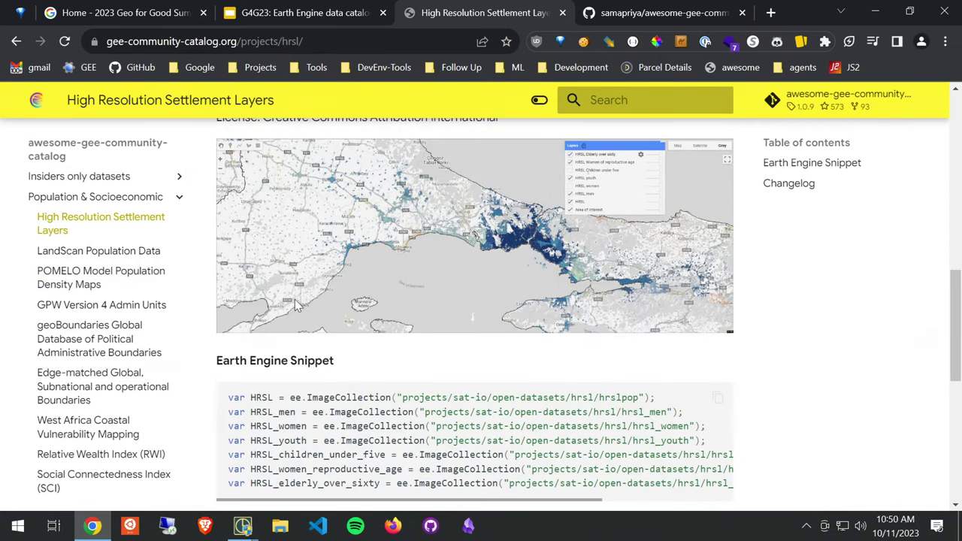
{"action": "scroll", "coordinate": [285, 304], "scroll_direction": "down", "scroll_amount": 1}
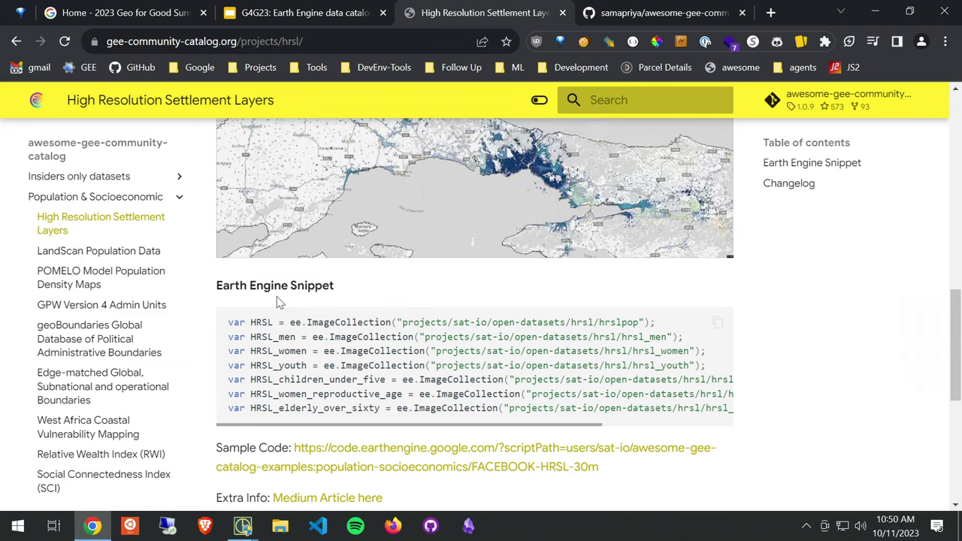
{"action": "scroll", "coordinate": [278, 301], "scroll_direction": "down", "scroll_amount": 5}
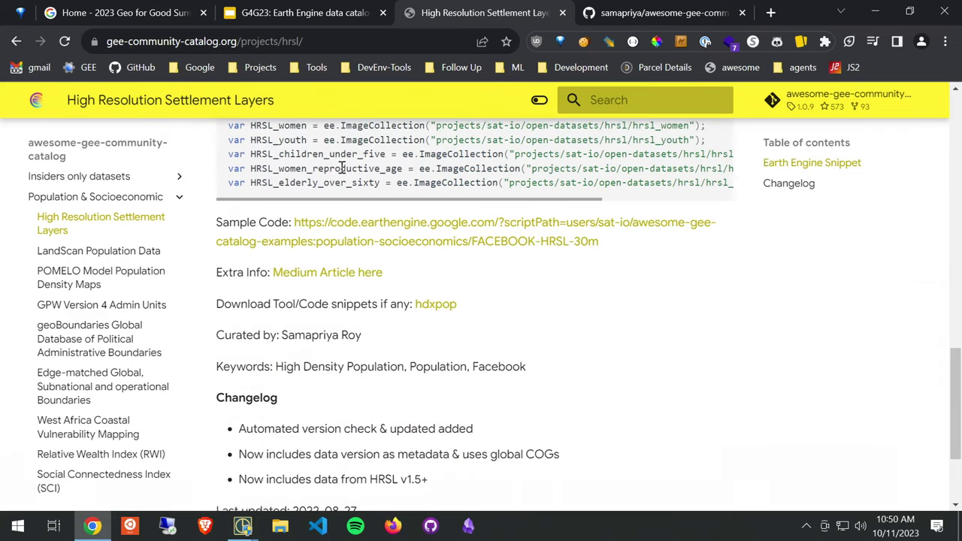
Open the FACEBOOK-HRSL-30m sample code link in a new browser tab and switch to the Earth Engine Code Editor
{"action": "scroll", "coordinate": [368, 293], "scroll_direction": "up", "scroll_amount": 2}
{"action": "right_click", "coordinate": [398, 224]}
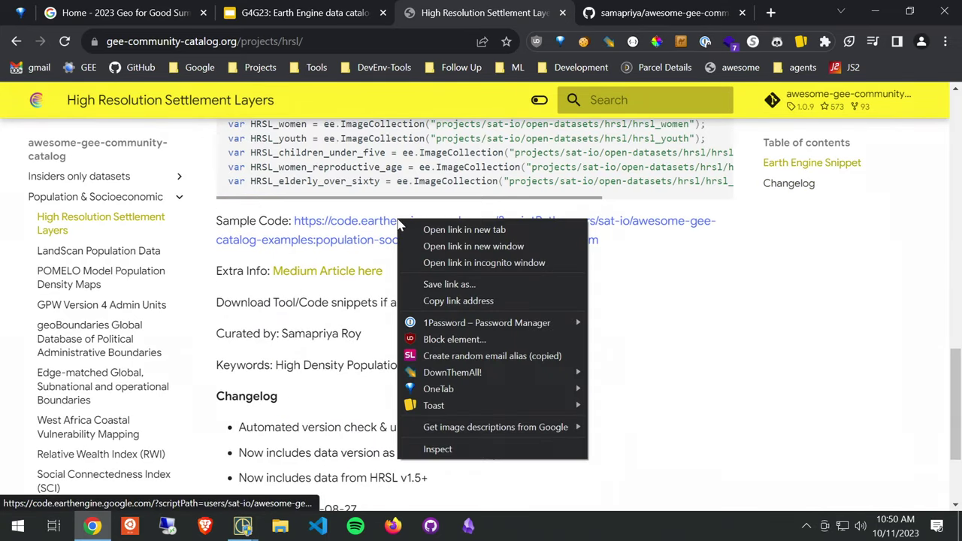
{"action": "left_click", "coordinate": [431, 230]}
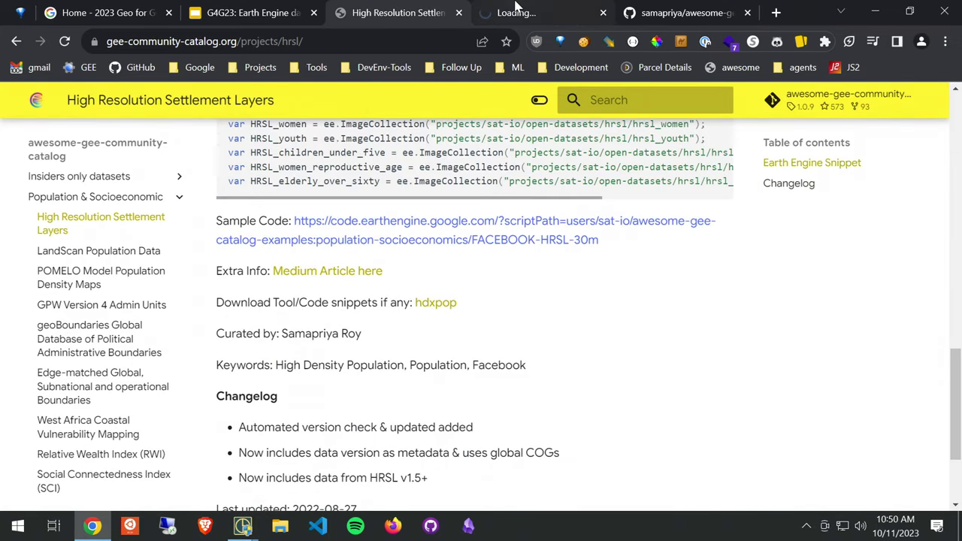
{"action": "left_click", "coordinate": [517, 12]}
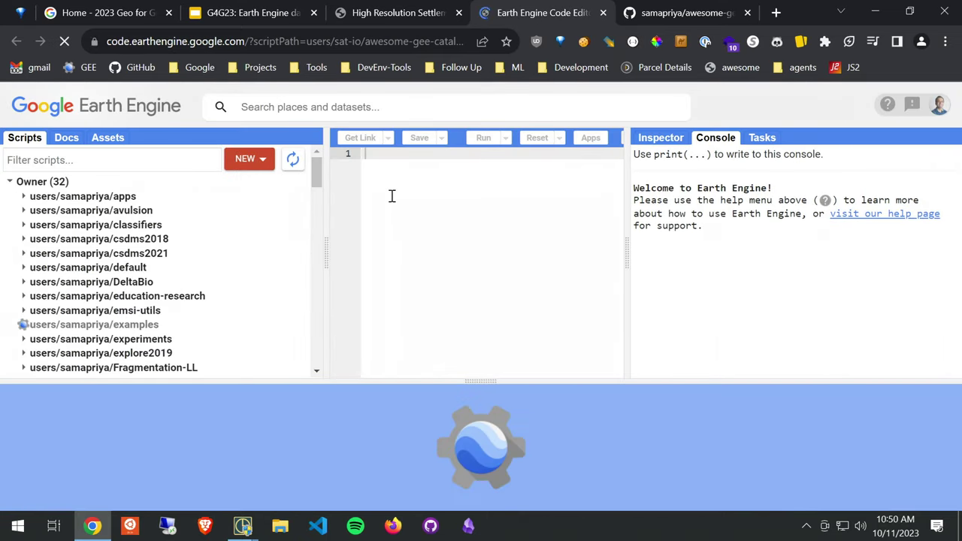
Narrow the scripts pane, enlarge the map area, and run the FACEBOOK-HRSL-30m script
{"action": "left_click_drag", "start_coordinate": [326, 253], "coordinate": [256, 248]}
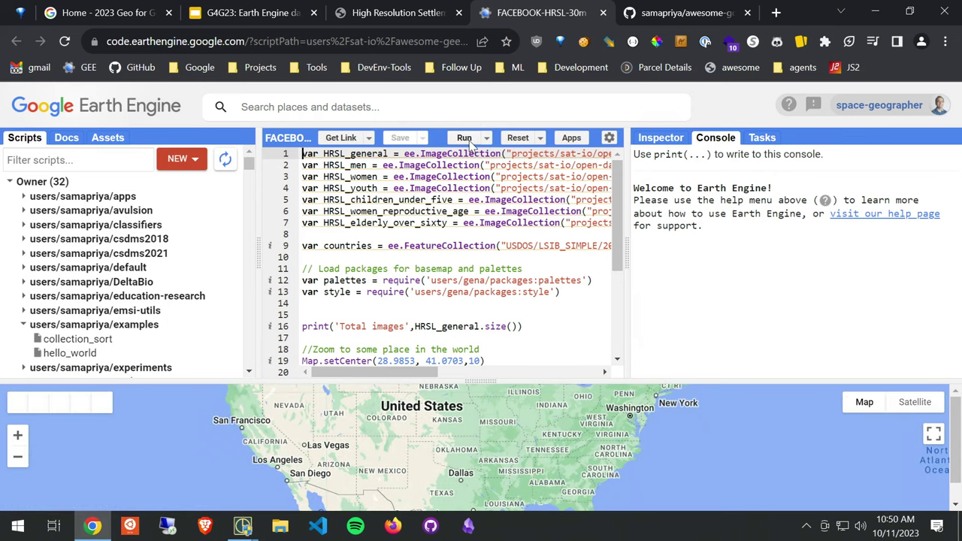
{"action": "left_click_drag", "start_coordinate": [470, 378], "coordinate": [470, 229]}
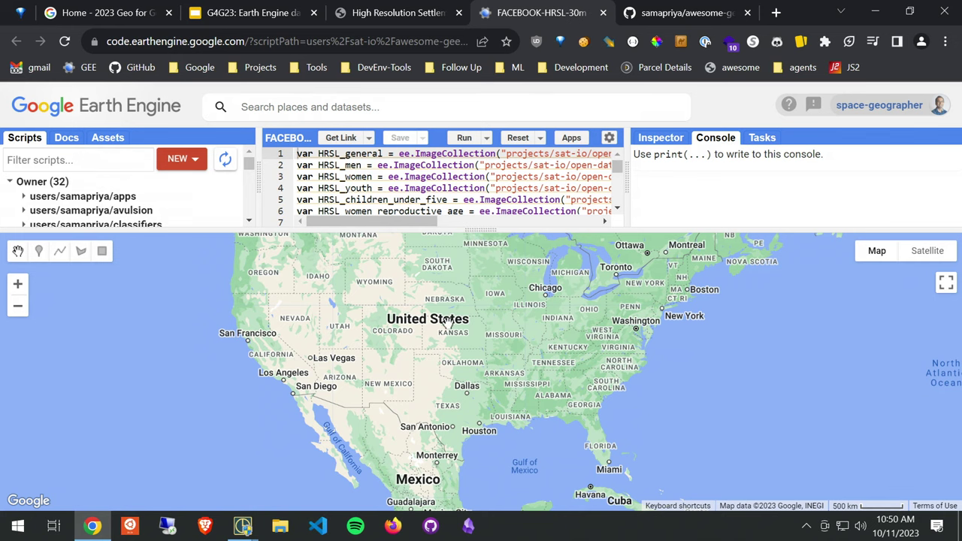
{"action": "left_click", "coordinate": [358, 6]}
{"action": "left_click", "coordinate": [511, 8]}
{"action": "left_click", "coordinate": [466, 138]}
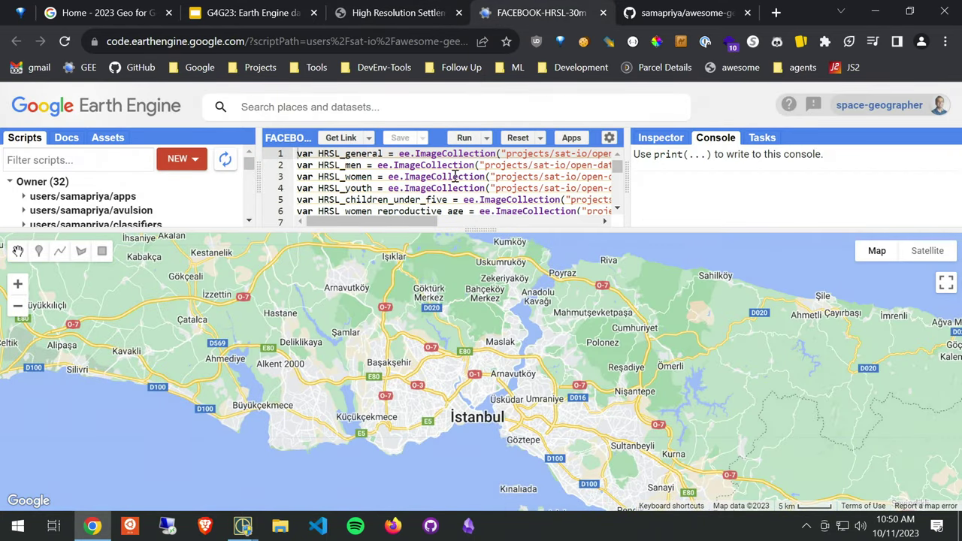
Return to the community catalog and open the Edge-matched Global, Subnational and operational Boundaries dataset page
{"action": "left_click", "coordinate": [378, 9]}
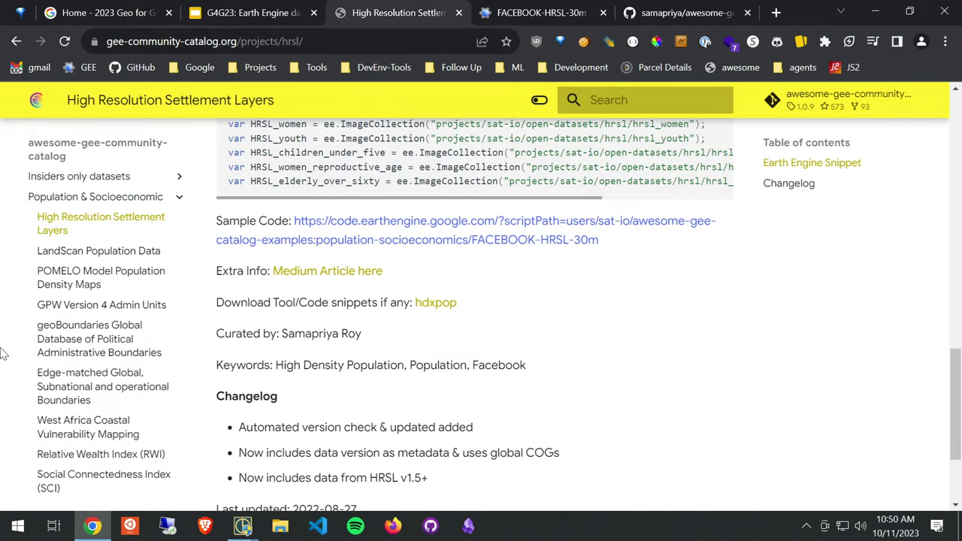
{"action": "scroll", "coordinate": [37, 331], "scroll_direction": "down", "scroll_amount": 3}
{"action": "scroll", "coordinate": [43, 323], "scroll_direction": "down", "scroll_amount": 1}
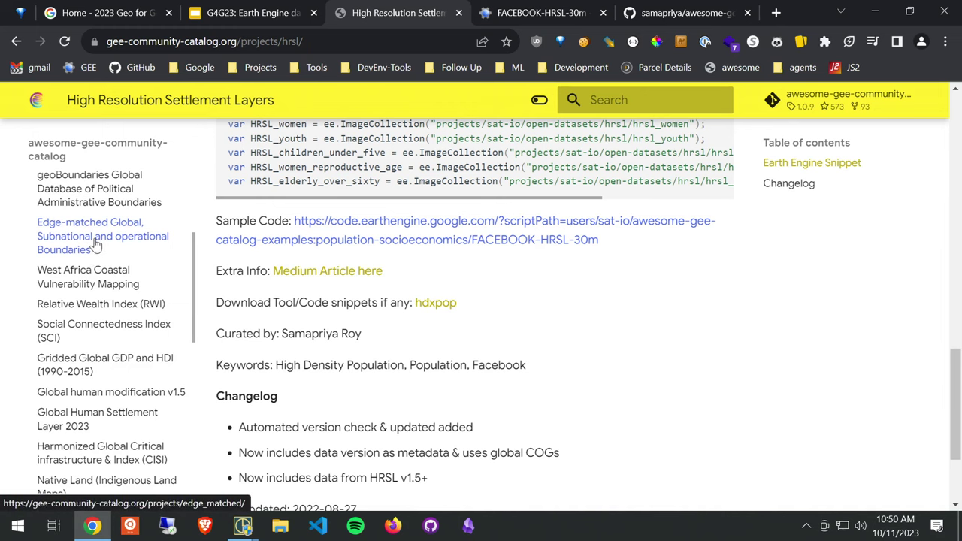
{"action": "left_click", "coordinate": [95, 251]}
{"action": "scroll", "coordinate": [198, 262], "scroll_direction": "down", "scroll_amount": 3}
Expand the Elevation and Bathymetry category in the catalog navigation to browse its datasets
{"action": "scroll", "coordinate": [95, 275], "scroll_direction": "down", "scroll_amount": 8}
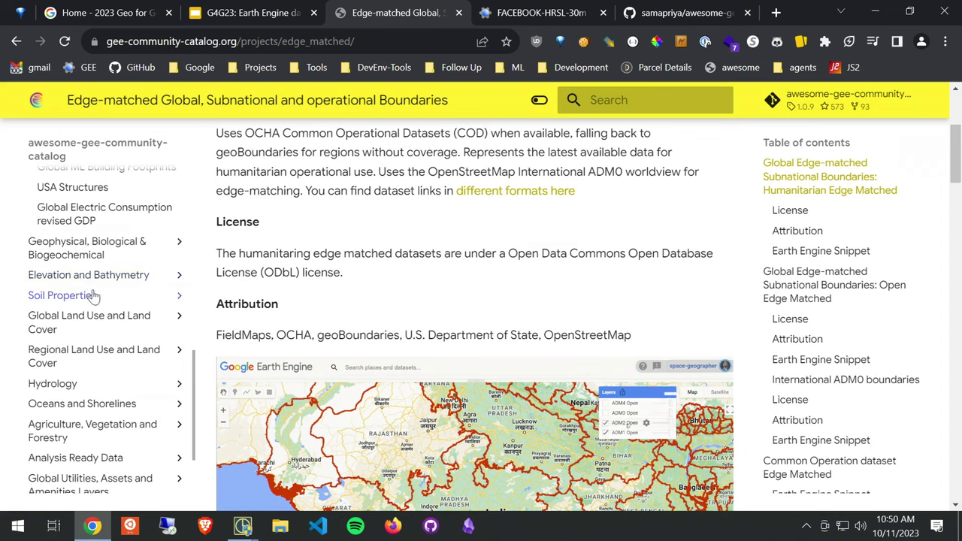
{"action": "left_click", "coordinate": [88, 296]}
{"action": "left_click", "coordinate": [105, 275]}
{"action": "scroll", "coordinate": [121, 288], "scroll_direction": "down", "scroll_amount": 1}
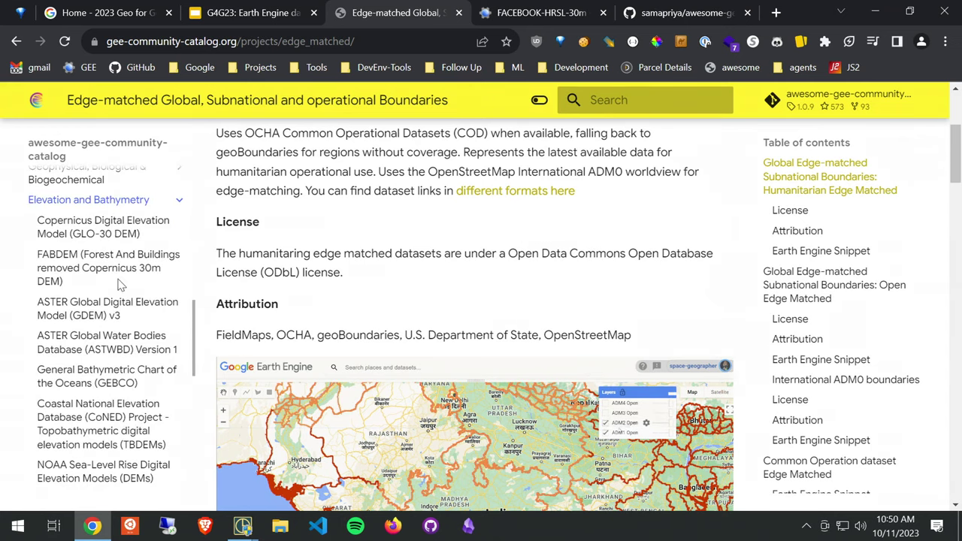
Search the catalog for "Elevation", browse the results, and open the Geomorpho90m Geomorphometric Layers dataset
{"action": "left_click", "coordinate": [666, 107]}
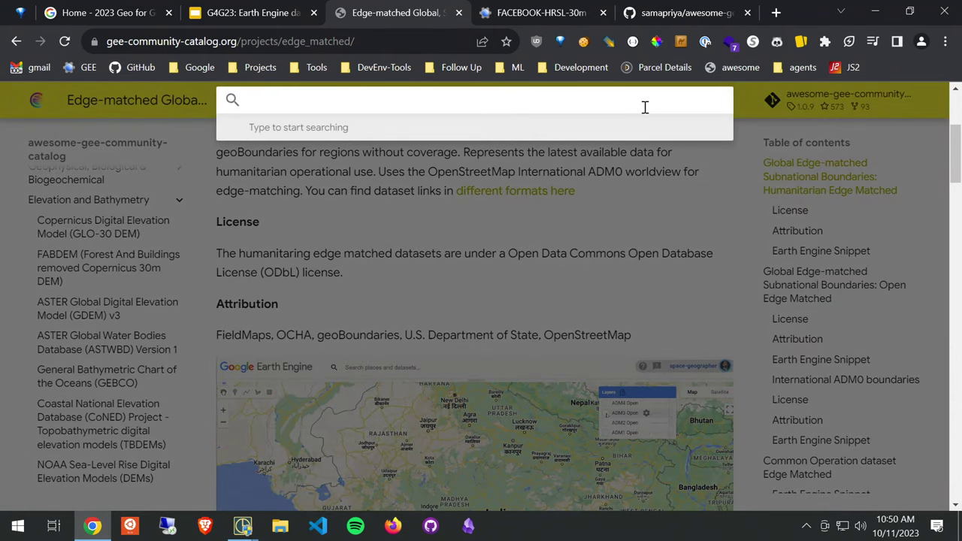
{"action": "type", "text": "Elevation"}
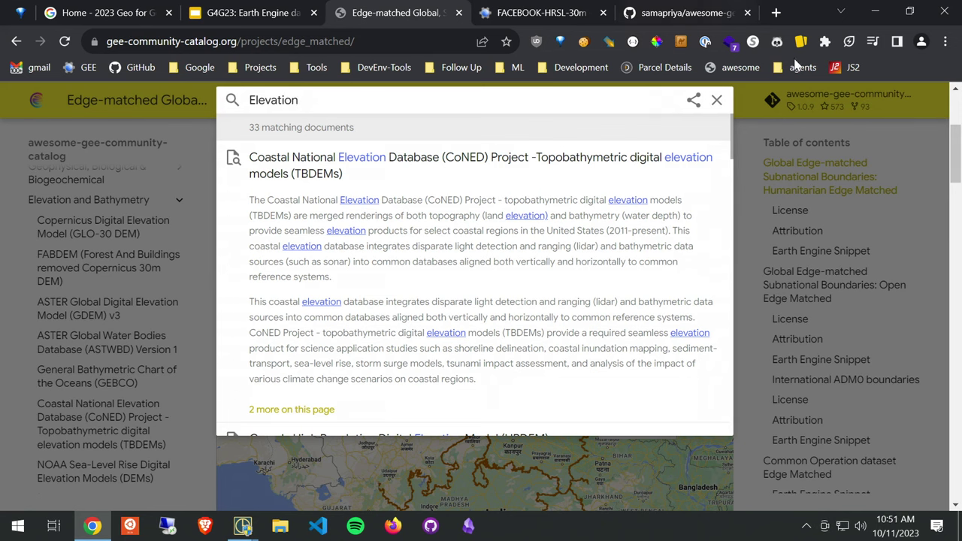
{"action": "scroll", "coordinate": [394, 210], "scroll_direction": "down", "scroll_amount": 6}
{"action": "scroll", "coordinate": [399, 216], "scroll_direction": "down", "scroll_amount": 10}
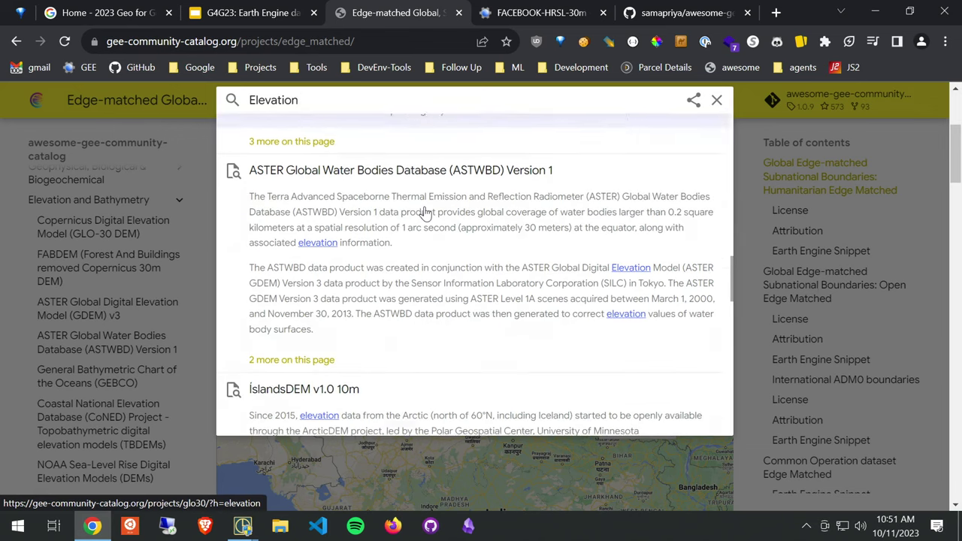
{"action": "scroll", "coordinate": [426, 212], "scroll_direction": "down", "scroll_amount": 10}
{"action": "scroll", "coordinate": [421, 203], "scroll_direction": "down", "scroll_amount": 10}
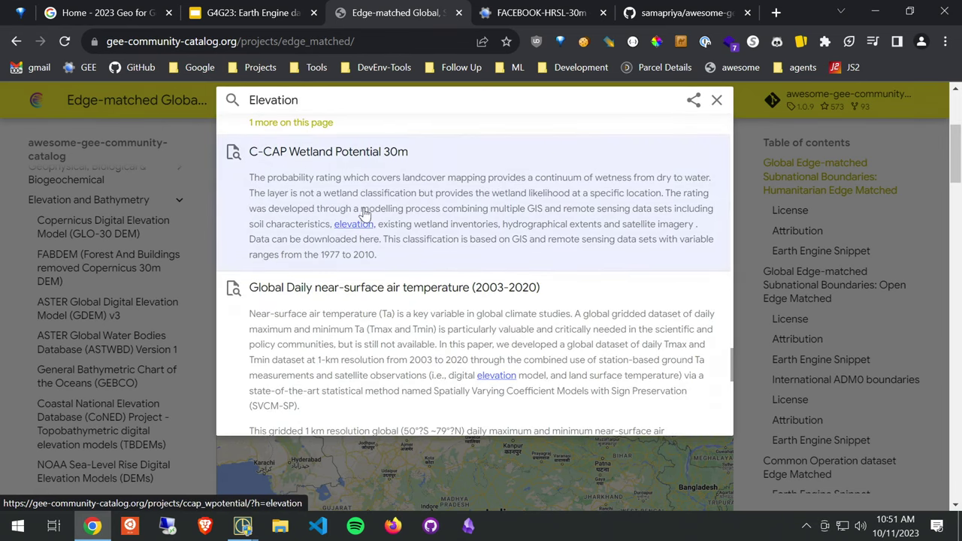
{"action": "scroll", "coordinate": [361, 221], "scroll_direction": "down", "scroll_amount": 10}
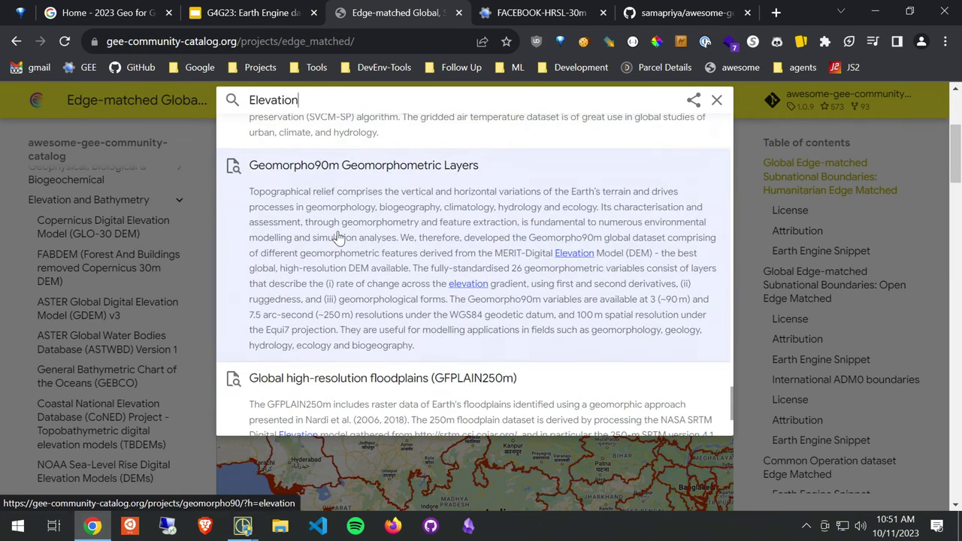
{"action": "left_click", "coordinate": [337, 239]}
Examine the Geomorpho90m page's description, preview map, citation, and first and second order derivative snippets with their sample code links
{"action": "scroll", "coordinate": [382, 259], "scroll_direction": "down", "scroll_amount": 10}
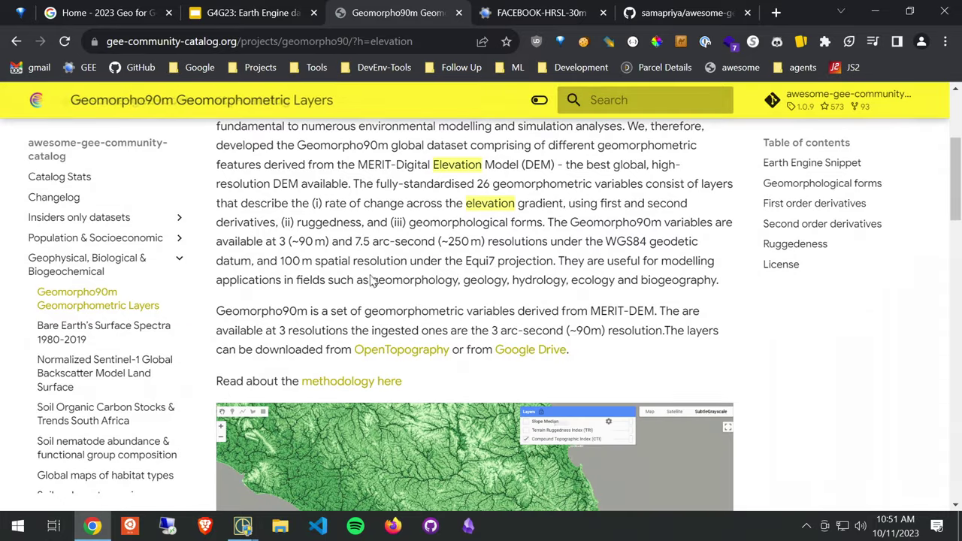
{"action": "scroll", "coordinate": [321, 279], "scroll_direction": "up", "scroll_amount": 1}
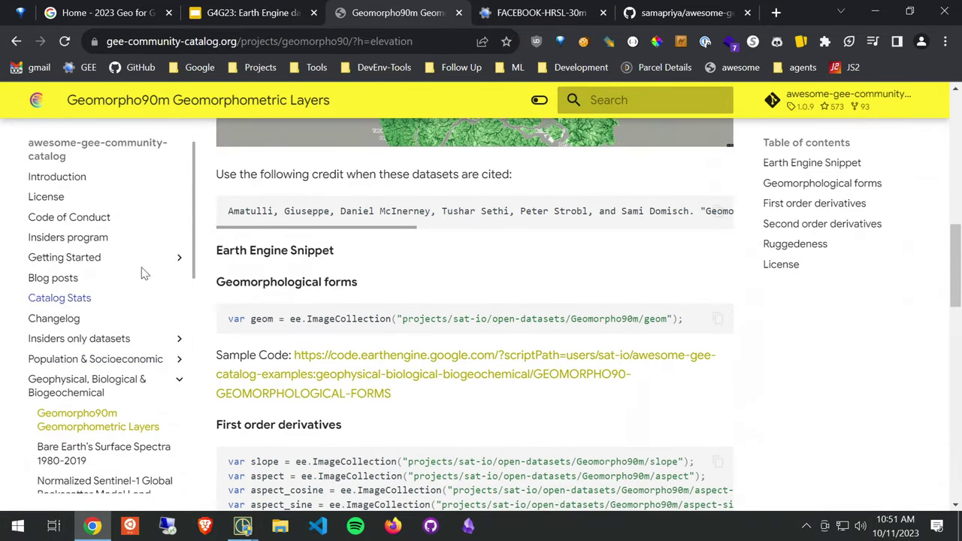
{"action": "scroll", "coordinate": [323, 281], "scroll_direction": "up", "scroll_amount": 2}
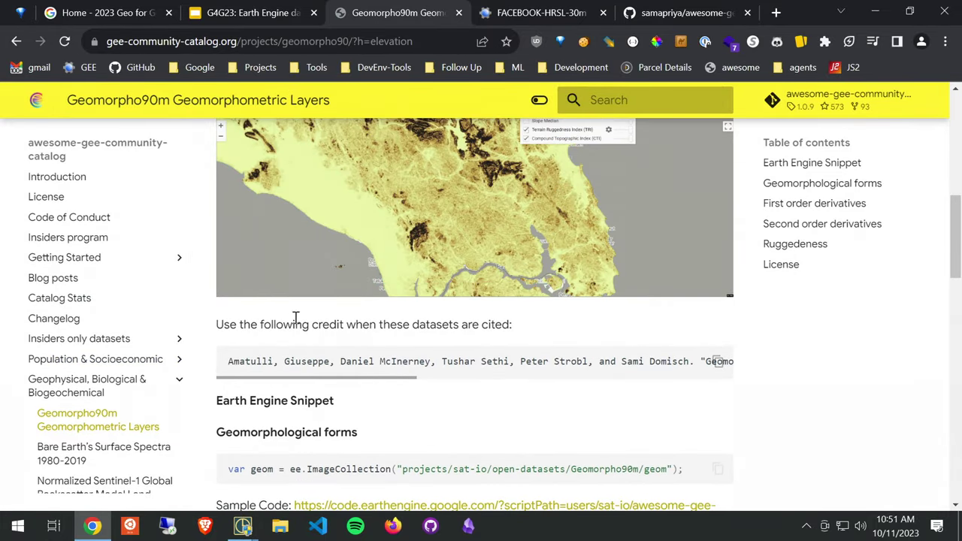
{"action": "scroll", "coordinate": [275, 361], "scroll_direction": "up", "scroll_amount": 4}
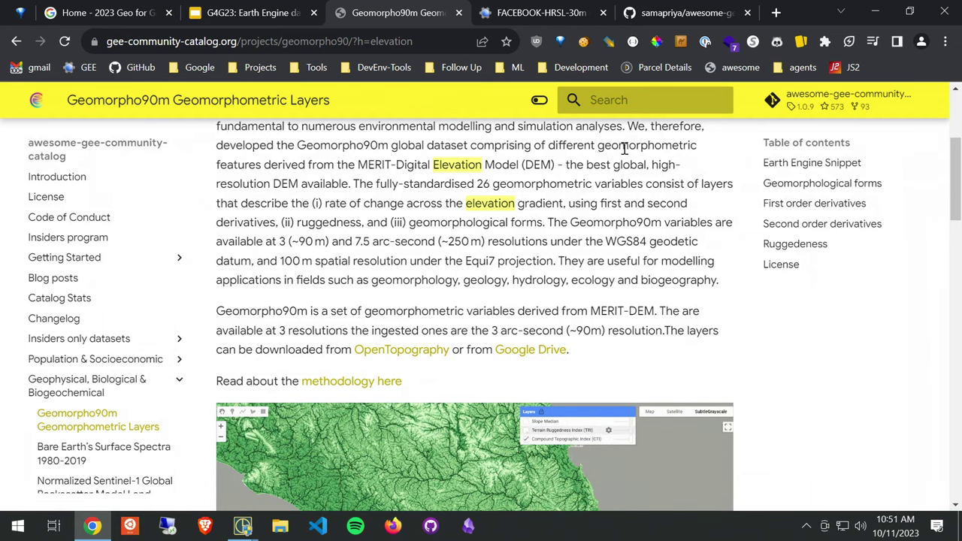
{"action": "scroll", "coordinate": [571, 195], "scroll_direction": "down", "scroll_amount": 8}
{"action": "scroll", "coordinate": [496, 233], "scroll_direction": "down", "scroll_amount": 1}
{"action": "scroll", "coordinate": [414, 304], "scroll_direction": "down", "scroll_amount": 1}
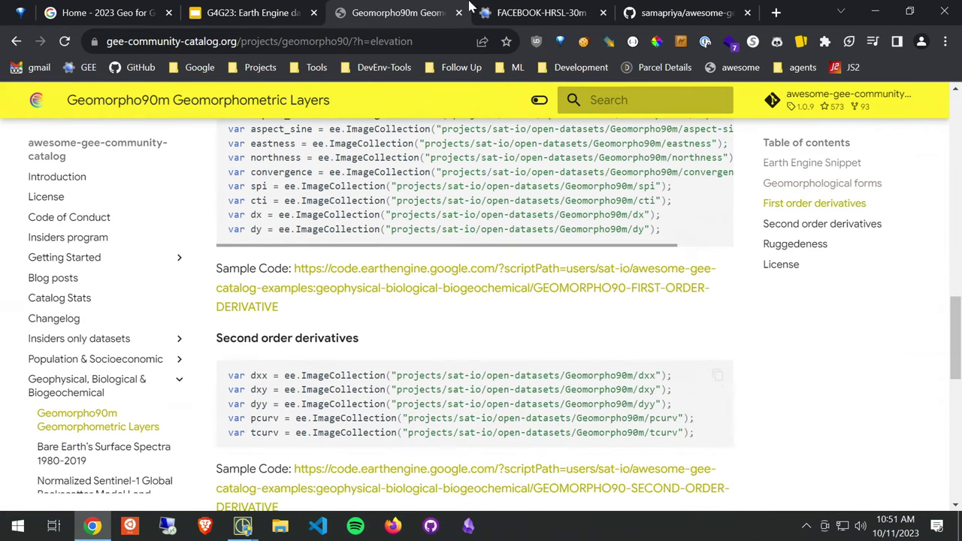
Switch back to the FACEBOOK-HRSL-30m script in Earth Engine and turn on the HRSL women layer on the map
{"action": "left_click", "coordinate": [514, 18]}
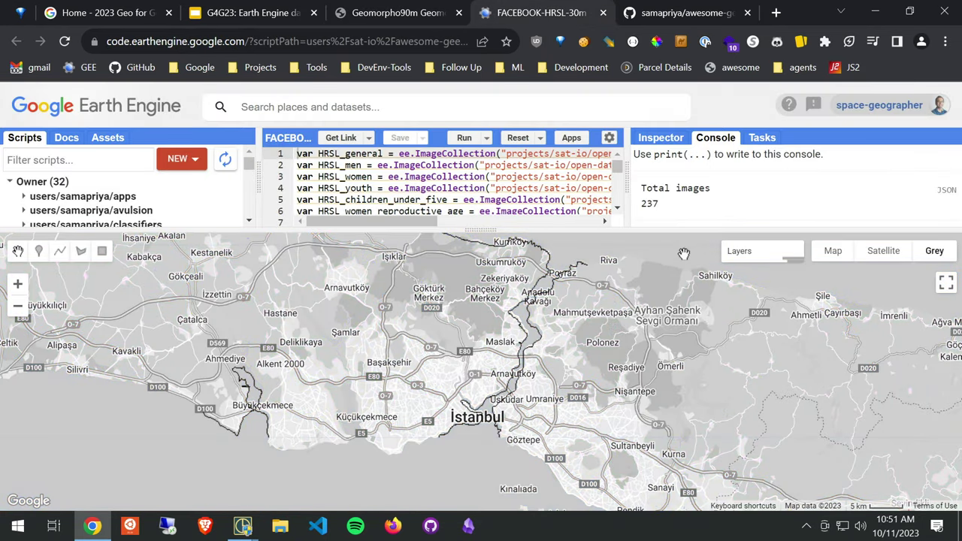
{"action": "mouse_move", "coordinate": [726, 256]}
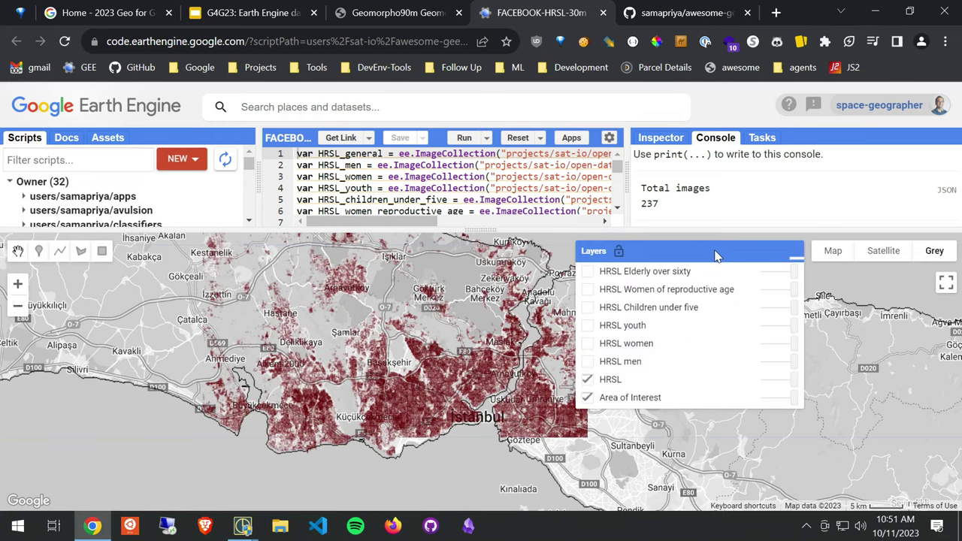
{"action": "left_click", "coordinate": [626, 347]}
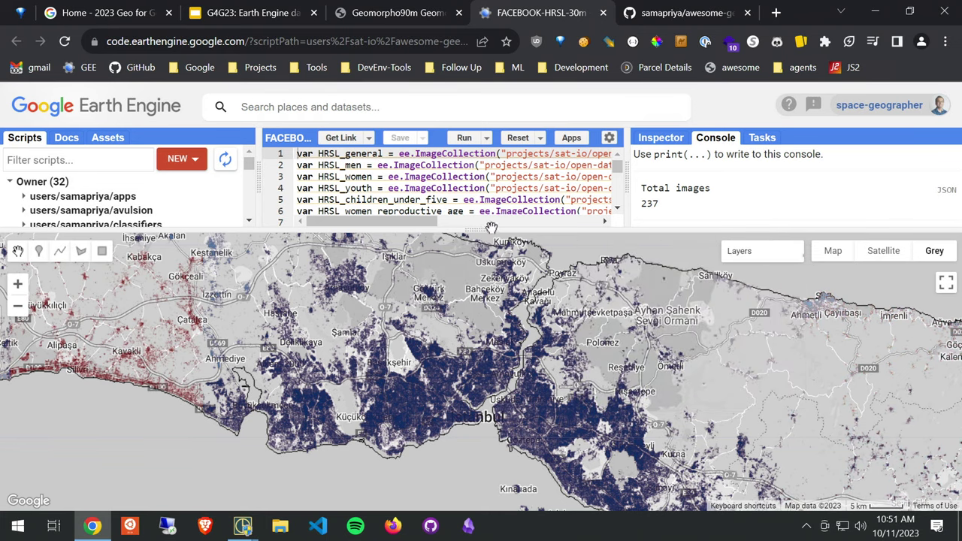
Enlarge the code editor area above the map, then collapse the examples repository and the Owner group in the script list
{"action": "left_click_drag", "start_coordinate": [489, 225], "coordinate": [489, 391]}
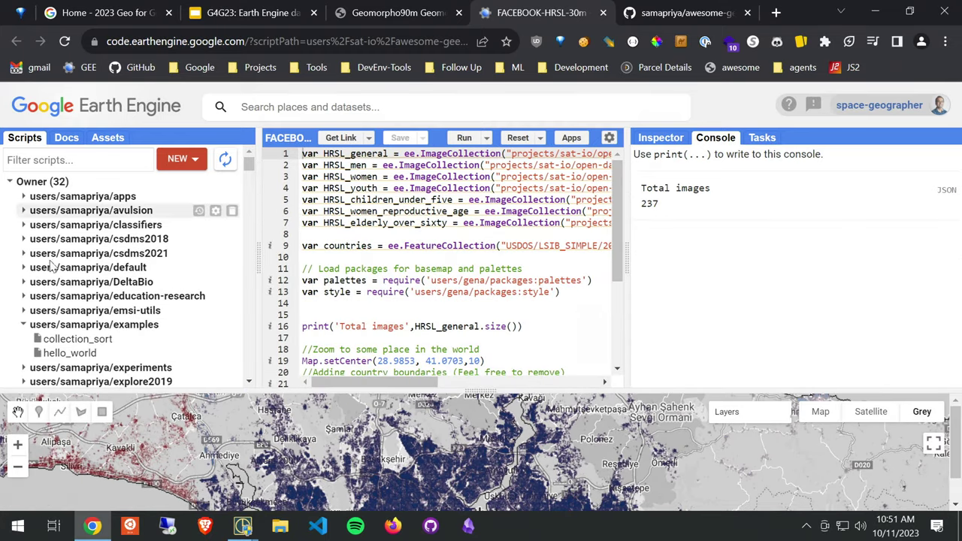
{"action": "left_click", "coordinate": [23, 324]}
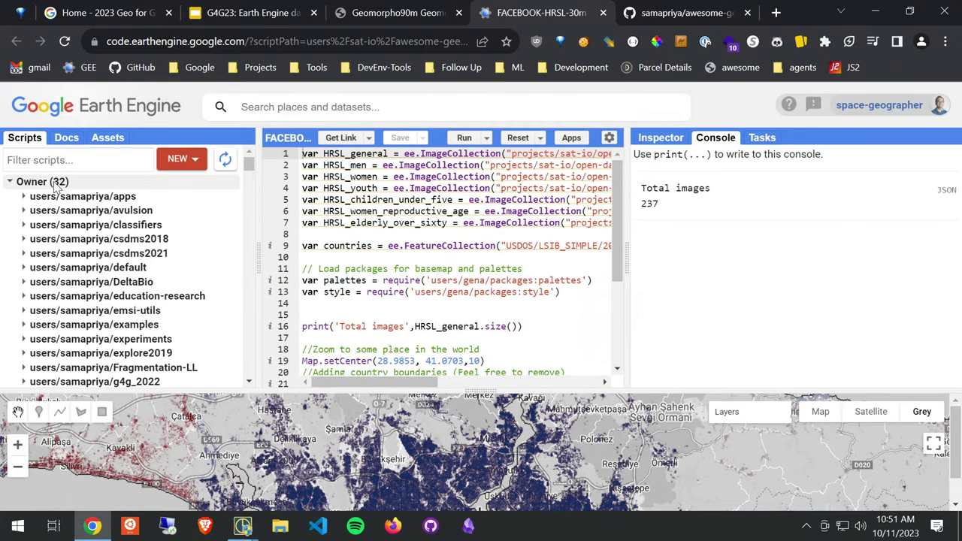
{"action": "left_click", "coordinate": [9, 181]}
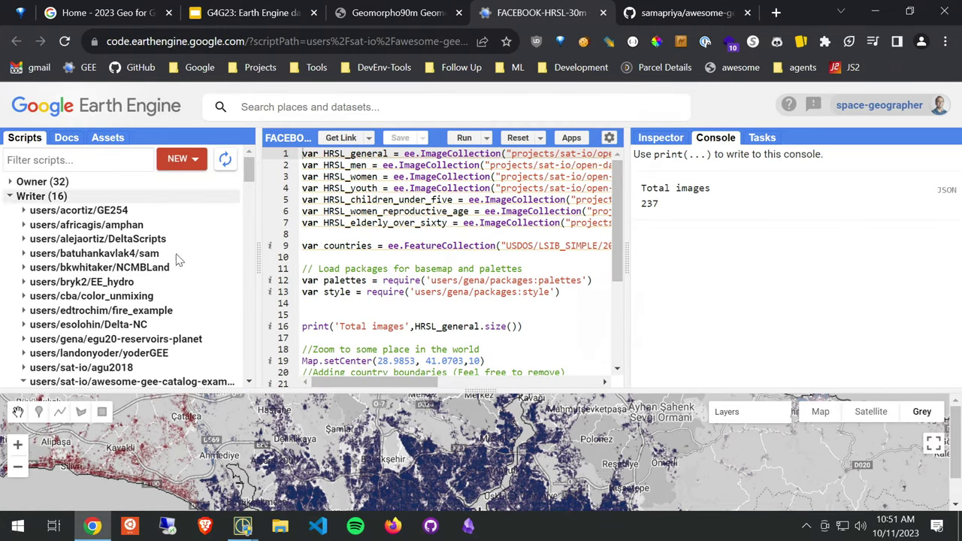
Switch to the community catalog site and read the Getting Started page on accessing the awesome-gee-catalog-examples repo
{"action": "left_click", "coordinate": [412, 12]}
{"action": "scroll", "coordinate": [49, 247], "scroll_direction": "up", "scroll_amount": 3}
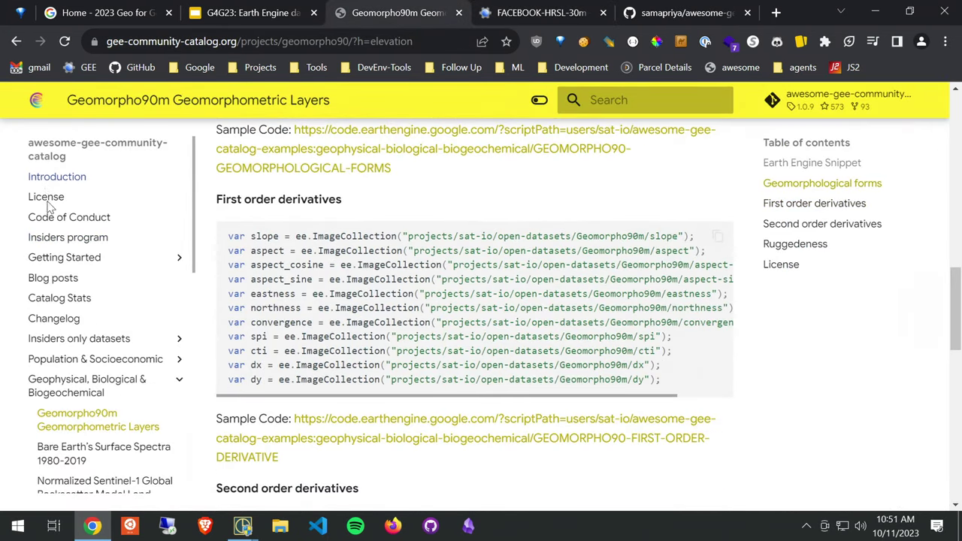
{"action": "left_click", "coordinate": [92, 259]}
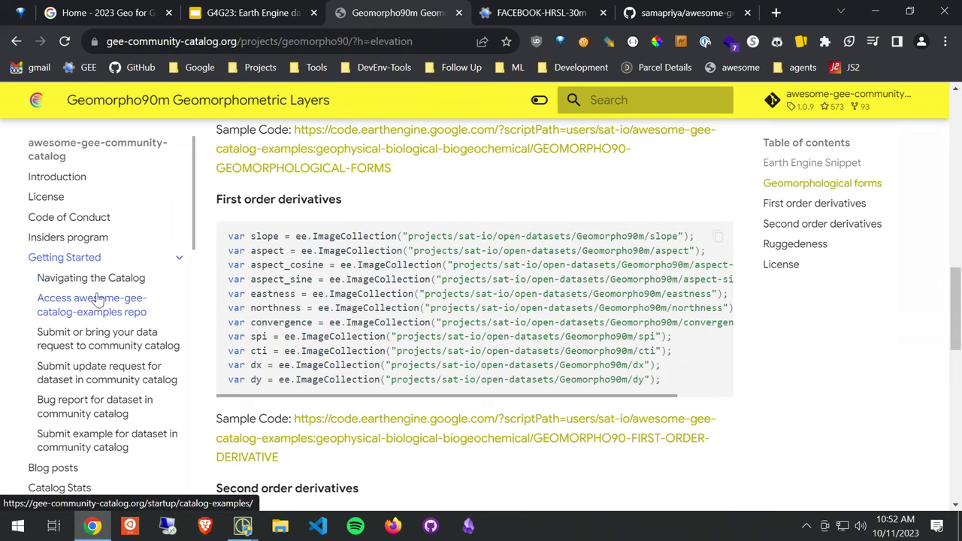
{"action": "left_click", "coordinate": [90, 302]}
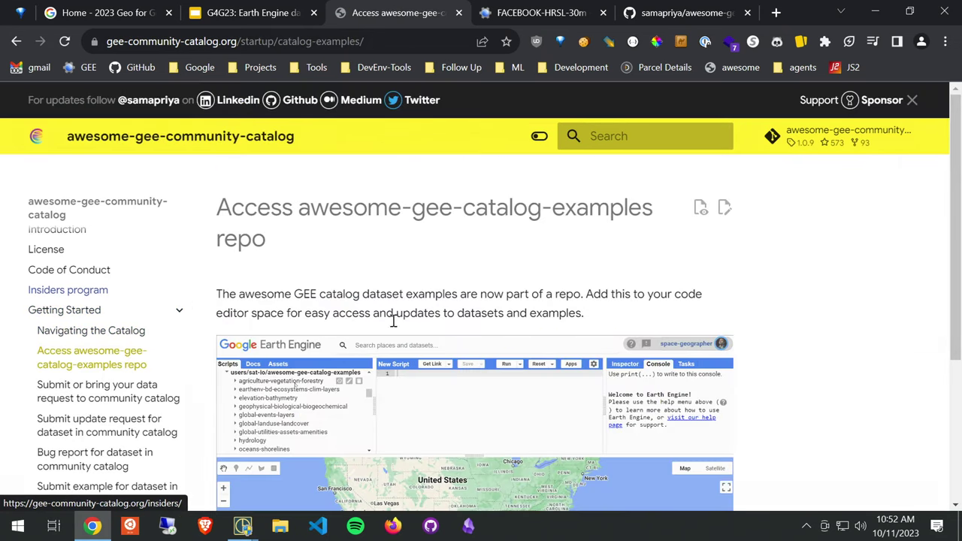
{"action": "scroll", "coordinate": [406, 293], "scroll_direction": "down", "scroll_amount": 3}
{"action": "scroll", "coordinate": [402, 271], "scroll_direction": "down", "scroll_amount": 1}
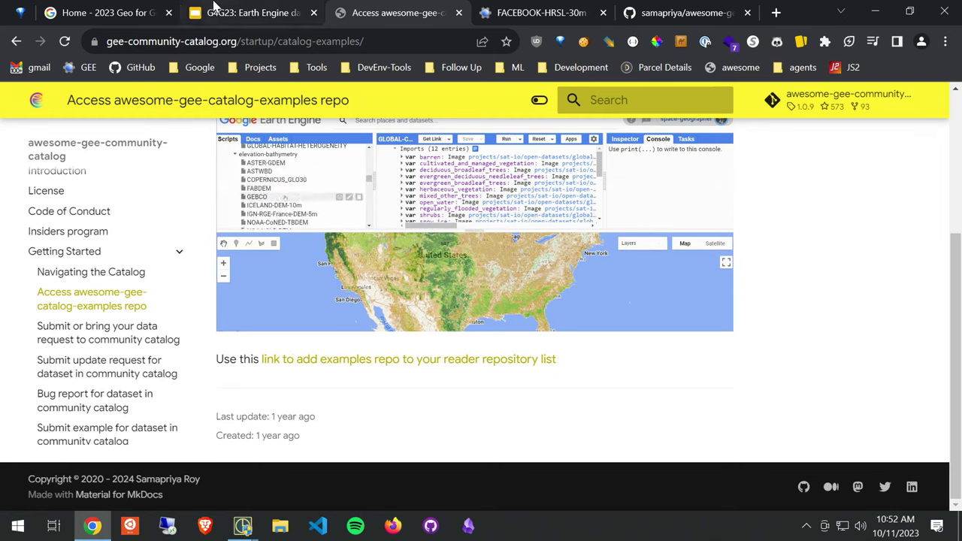
{"action": "scroll", "coordinate": [117, 315], "scroll_direction": "down", "scroll_amount": 1}
{"action": "scroll", "coordinate": [94, 321], "scroll_direction": "down", "scroll_amount": 6}
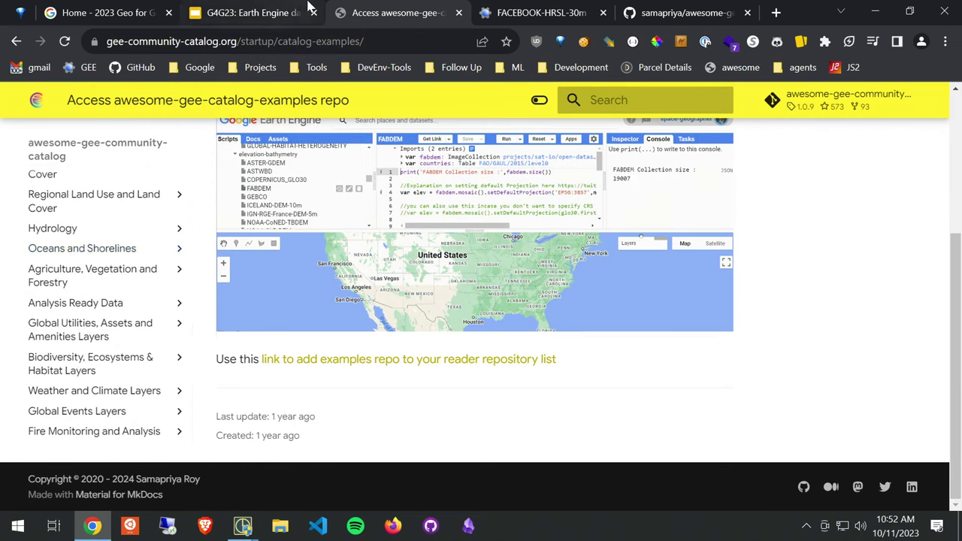
Switch to the command-line terminal in the cogee folder and clear its previous output
{"action": "mouse_move", "coordinate": [242, 525]}
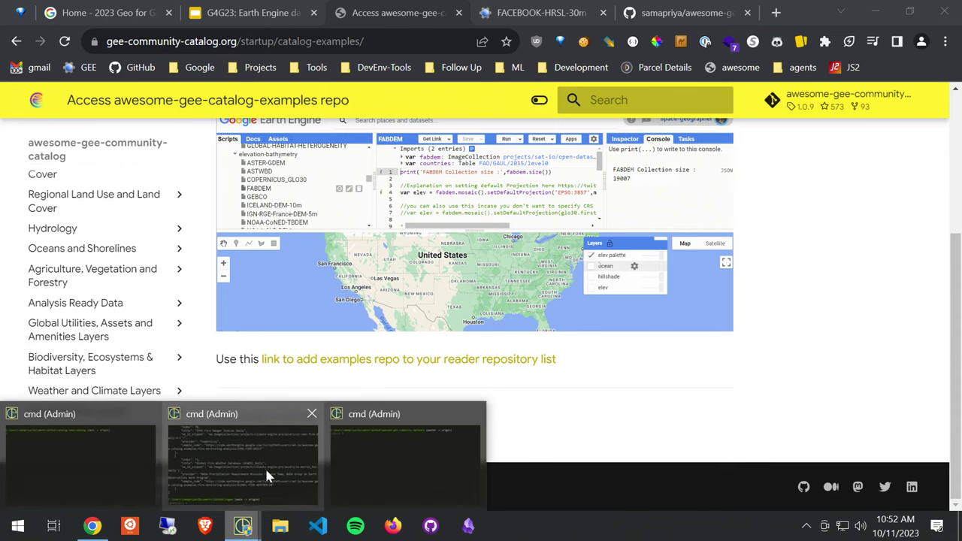
{"action": "left_click", "coordinate": [222, 445]}
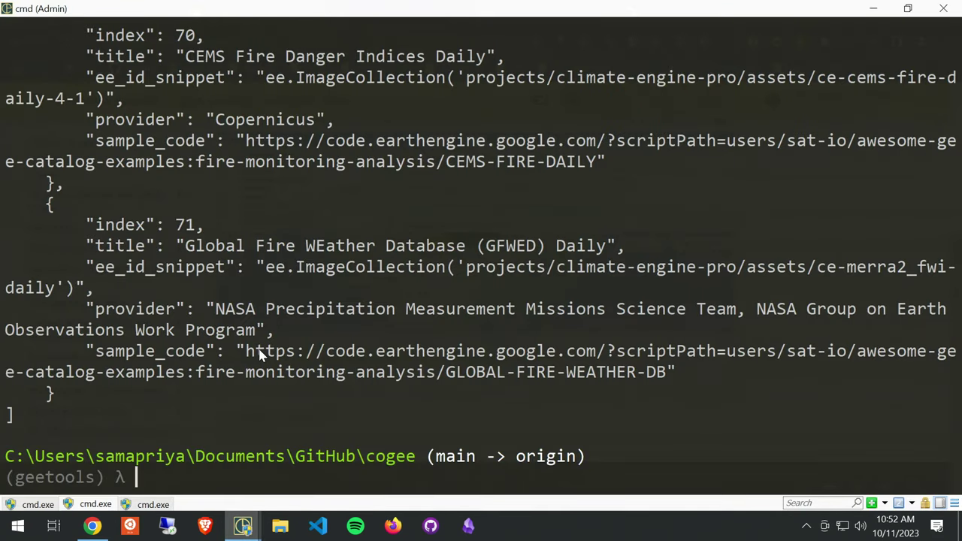
{"action": "type", "text": "clear"}
{"action": "key", "text": "Return"}
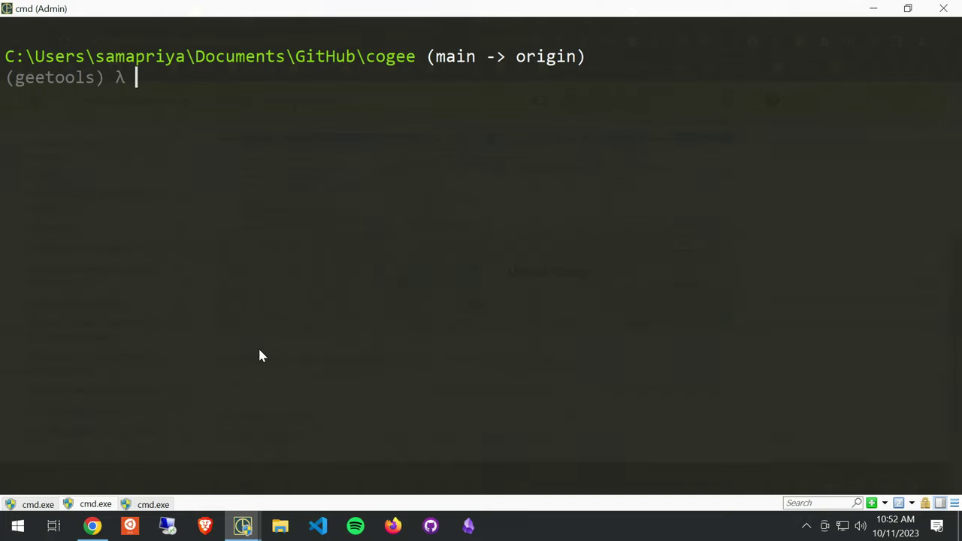
Run geeadd search --keywords fire without the community source option, and look through the returned dataset entries
{"action": "key", "text": "Up"}
{"action": "key", "text": "Up"}
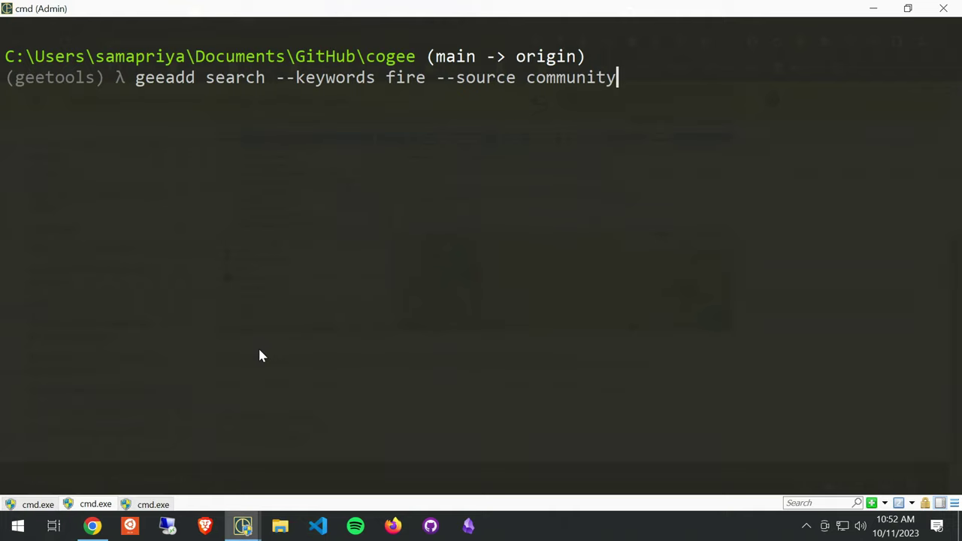
{"action": "key", "text": "BackSpace"}
{"action": "key", "text": "BackSpace"}
{"action": "key", "text": "BackSpace"}
{"action": "key", "text": "BackSpace"}
{"action": "key", "text": "BackSpace"}
{"action": "key", "text": "BackSpace"}
{"action": "key", "text": "BackSpace"}
{"action": "key", "text": "BackSpace"}
{"action": "key", "text": "BackSpace"}
{"action": "key", "text": "BackSpace"}
{"action": "key", "text": "BackSpace"}
{"action": "key", "text": "BackSpace"}
{"action": "key", "text": "BackSpace"}
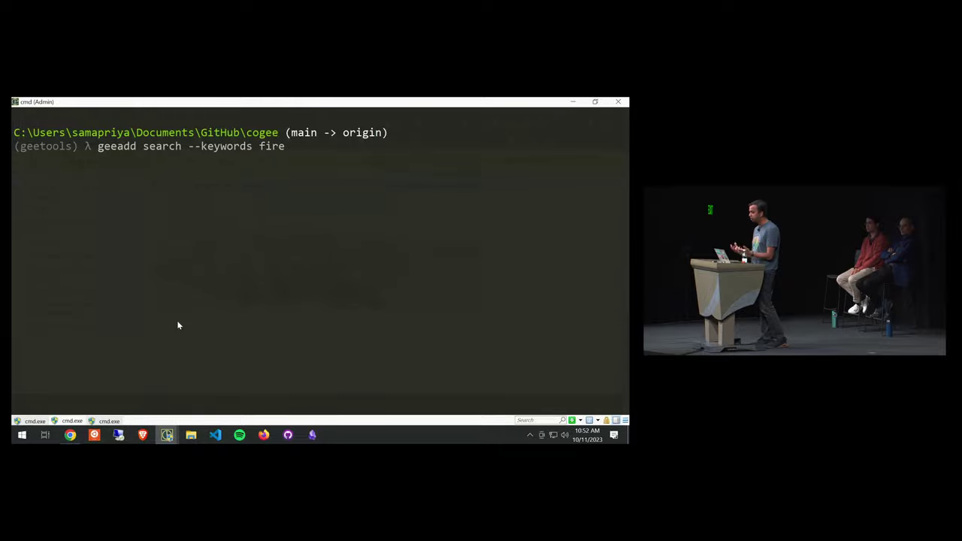
{"action": "key", "text": "Return"}
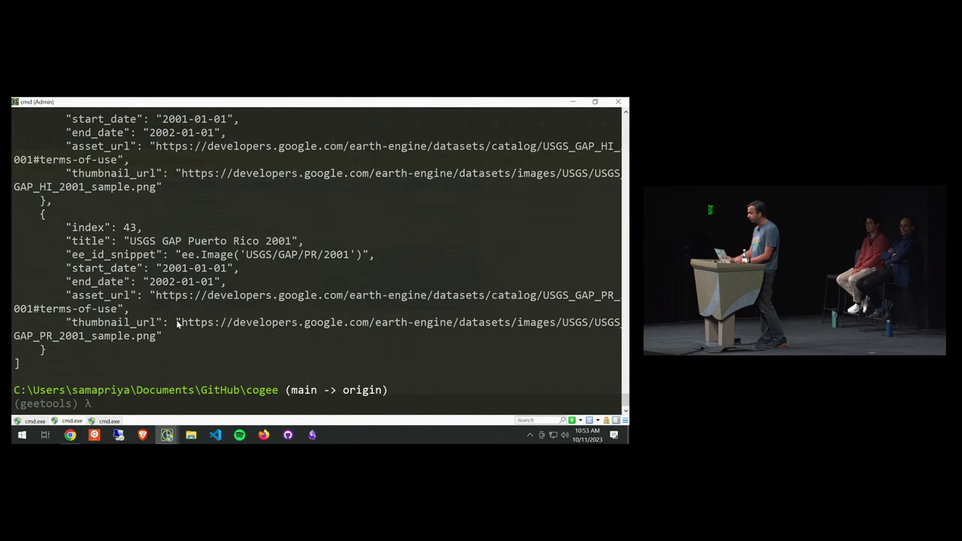
{"action": "scroll", "coordinate": [197, 323], "scroll_direction": "up", "scroll_amount": 1}
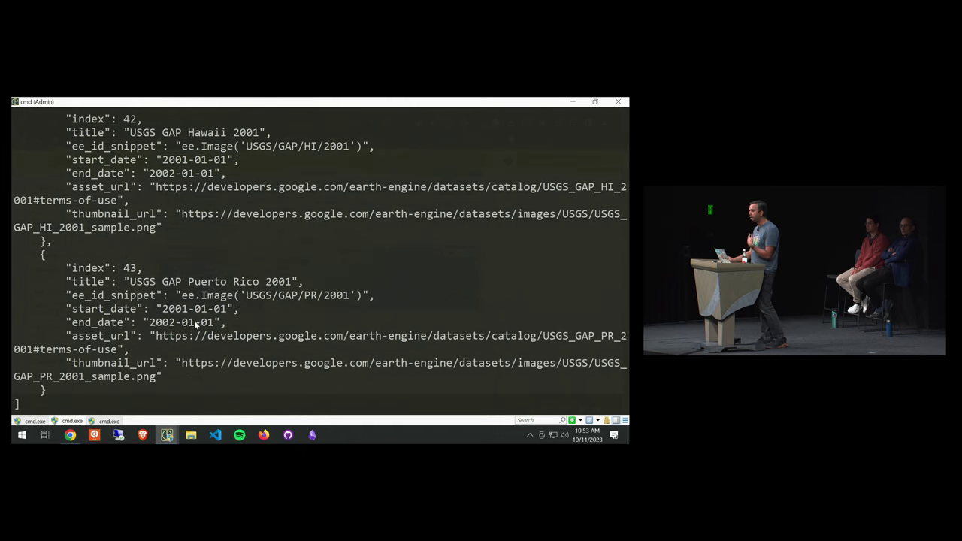
{"action": "scroll", "coordinate": [195, 324], "scroll_direction": "up", "scroll_amount": 6}
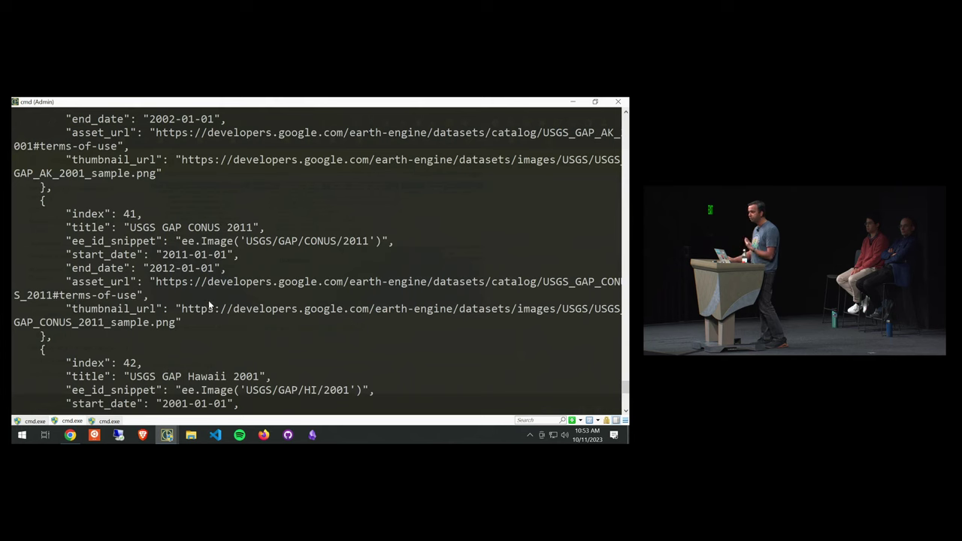
{"action": "scroll", "coordinate": [209, 301], "scroll_direction": "up", "scroll_amount": 3}
{"action": "scroll", "coordinate": [214, 303], "scroll_direction": "down", "scroll_amount": 12}
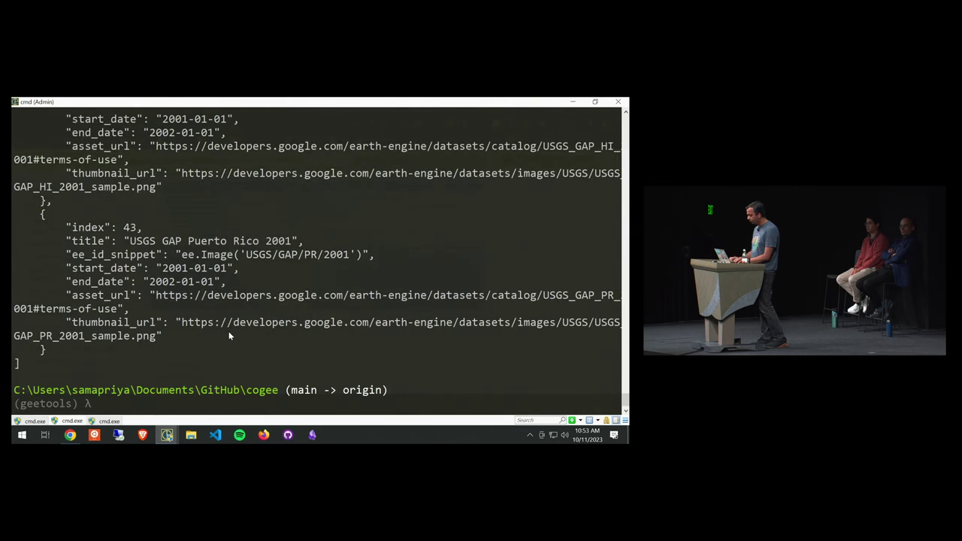
Clear the terminal and run geeadd search --keywords fire --source community
{"action": "type", "text": "cls"}
{"action": "key", "text": "Return"}
{"action": "type", "text": "geeadd search --keywords fire"}
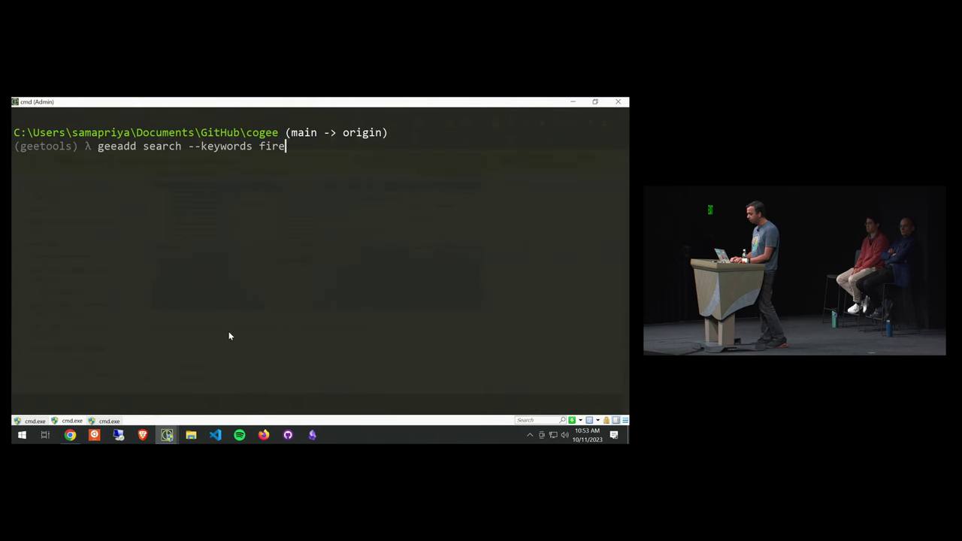
{"action": "type", "text": " --source community"}
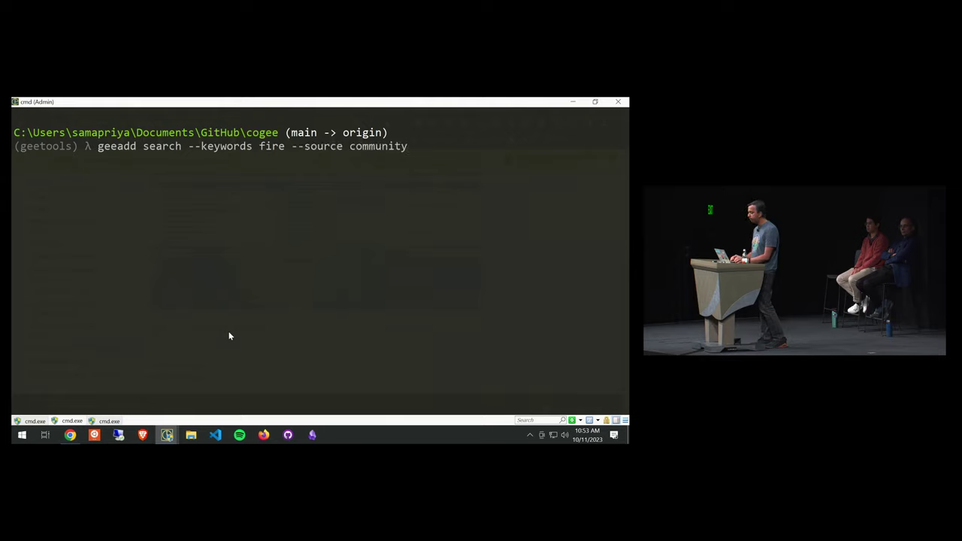
{"action": "key", "text": "Return"}
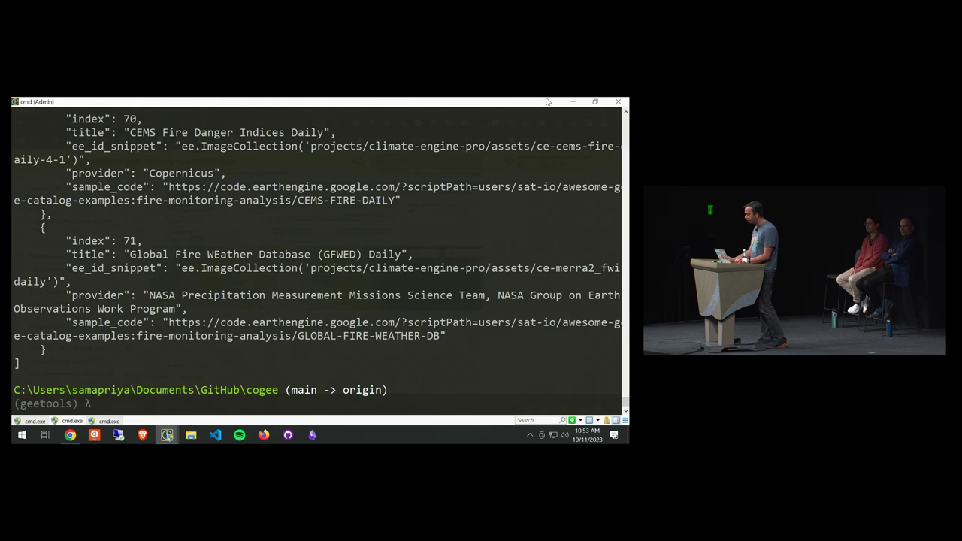
Return to the catalog site in the browser, open its linked GitHub repository, and show the repository's issues
{"action": "left_click", "coordinate": [571, 102]}
{"action": "scroll", "coordinate": [190, 331], "scroll_direction": "up", "scroll_amount": 3}
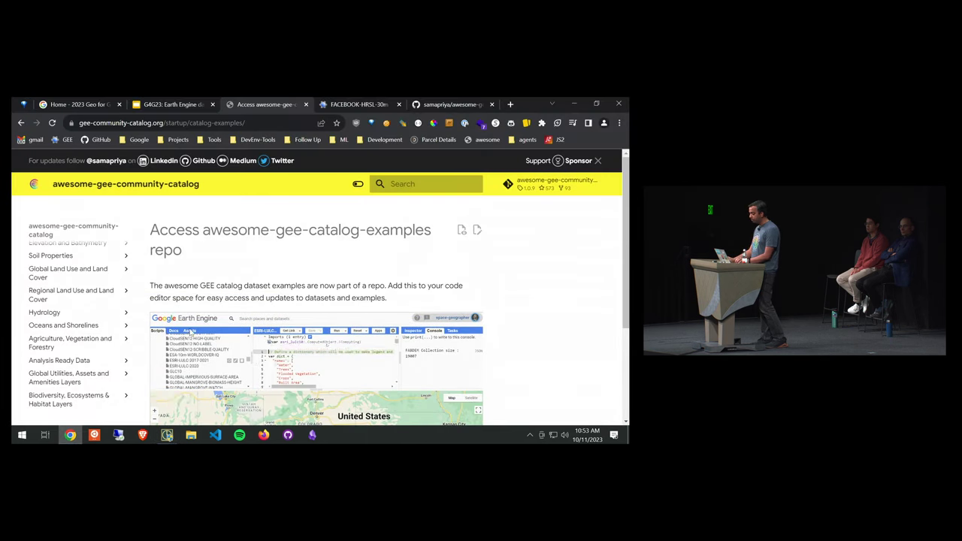
{"action": "left_click", "coordinate": [539, 188]}
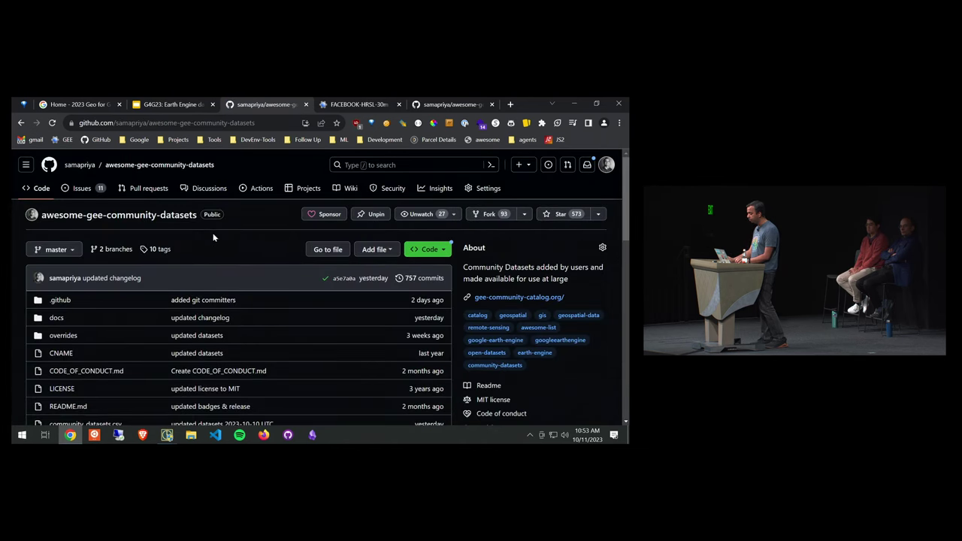
{"action": "left_click", "coordinate": [82, 188]}
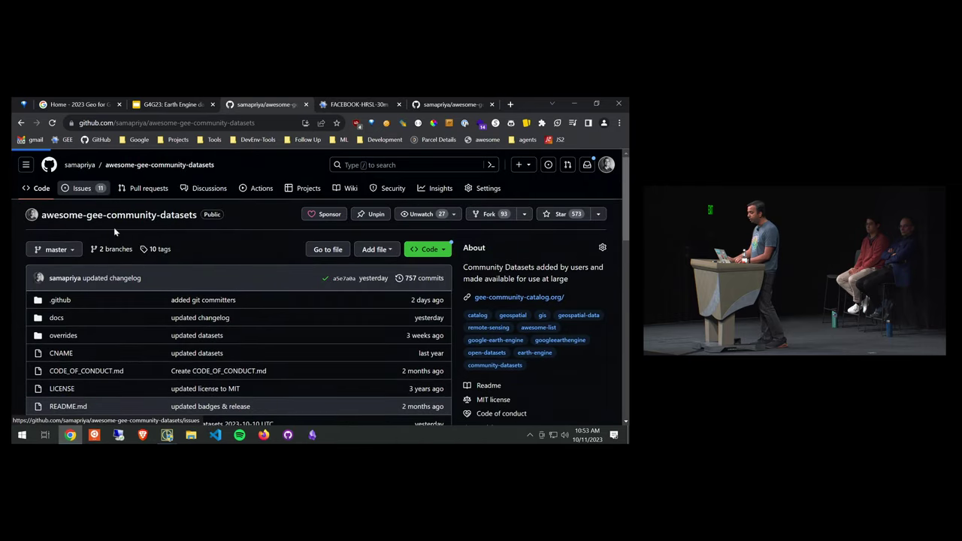
{"action": "scroll", "coordinate": [248, 252], "scroll_direction": "down", "scroll_amount": 1}
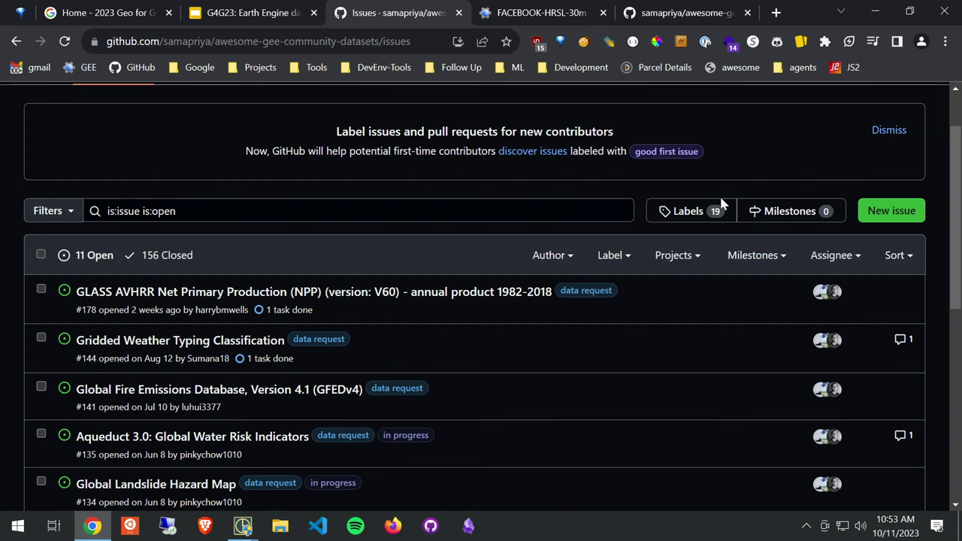
Start a new issue in the repository and look over the available issue templates
{"action": "left_click", "coordinate": [887, 213]}
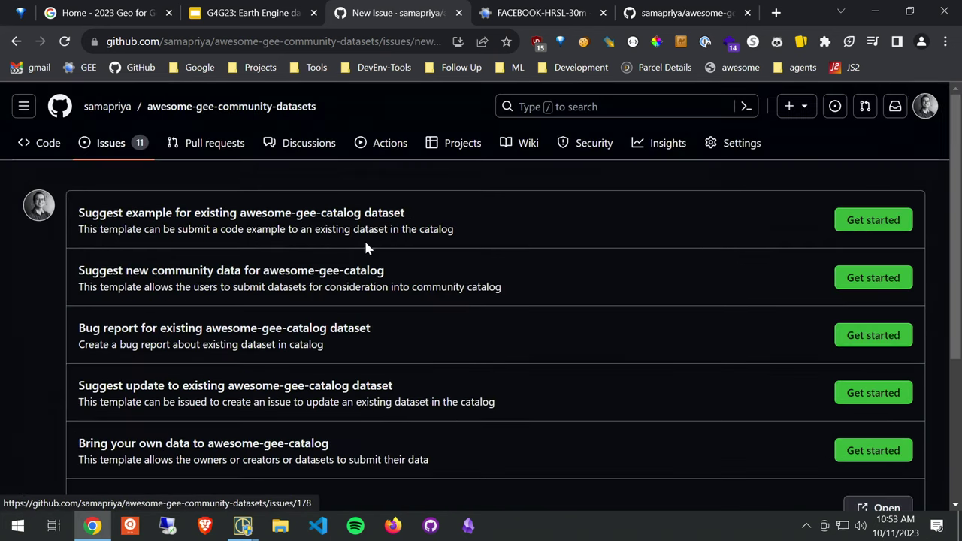
{"action": "scroll", "coordinate": [365, 248], "scroll_direction": "down", "scroll_amount": 2}
{"action": "scroll", "coordinate": [410, 253], "scroll_direction": "up", "scroll_amount": 2}
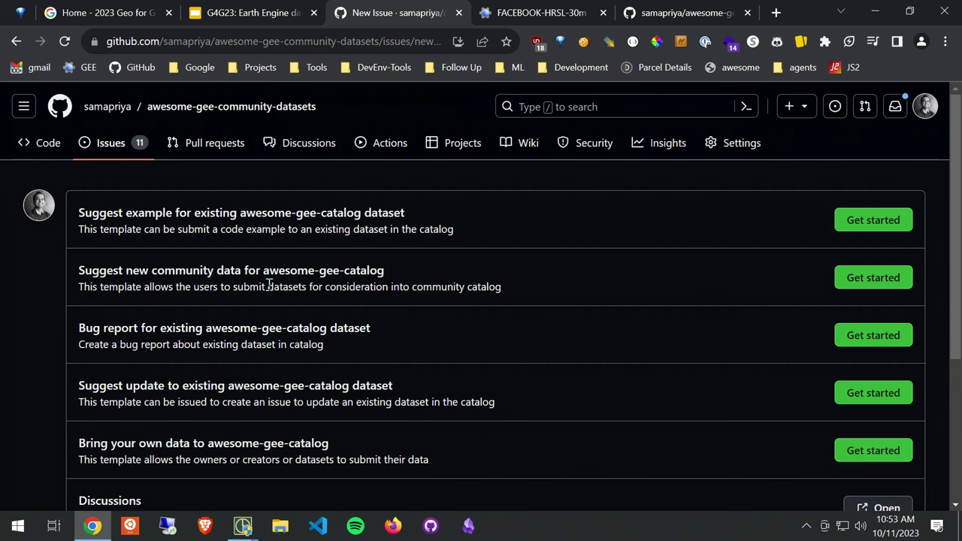
Open the "Suggest new community data for awesome-gee-catalog" template and examine its description, snippet, and license fields
{"action": "left_click", "coordinate": [859, 277]}
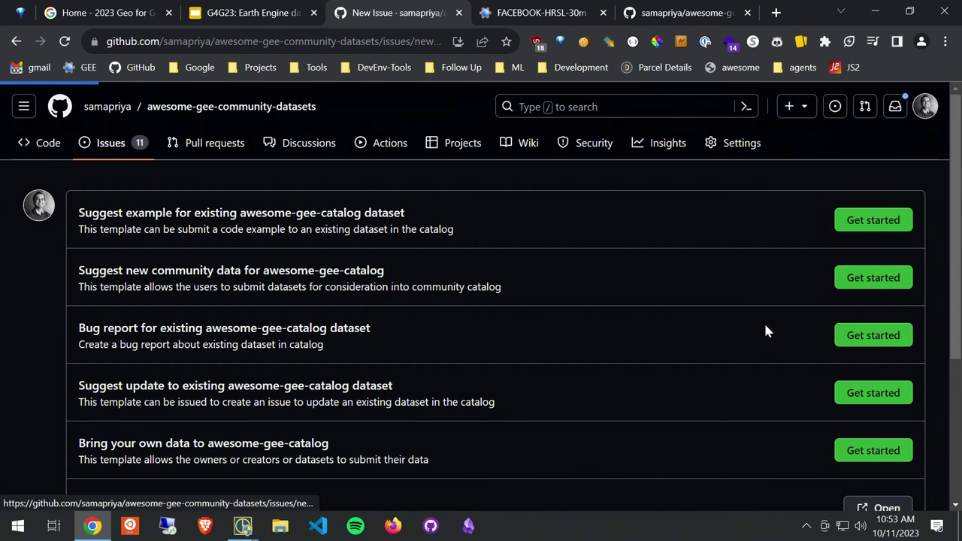
{"action": "scroll", "coordinate": [539, 334], "scroll_direction": "down", "scroll_amount": 1}
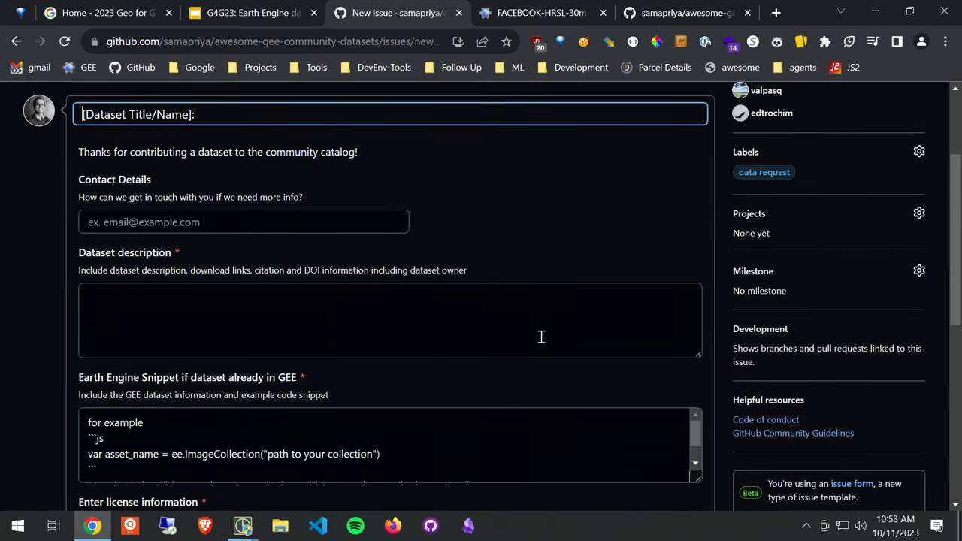
{"action": "scroll", "coordinate": [526, 323], "scroll_direction": "down", "scroll_amount": 1}
{"action": "scroll", "coordinate": [476, 263], "scroll_direction": "down", "scroll_amount": 1}
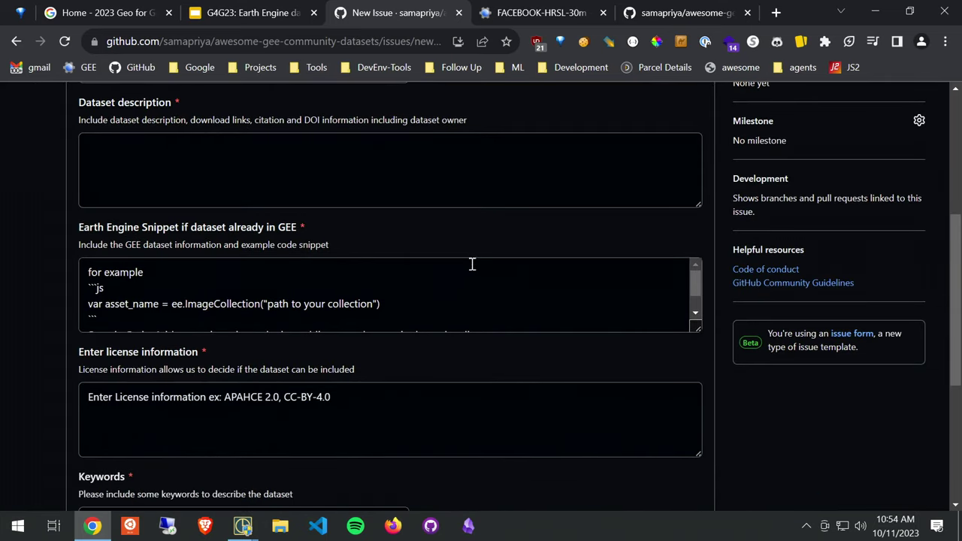